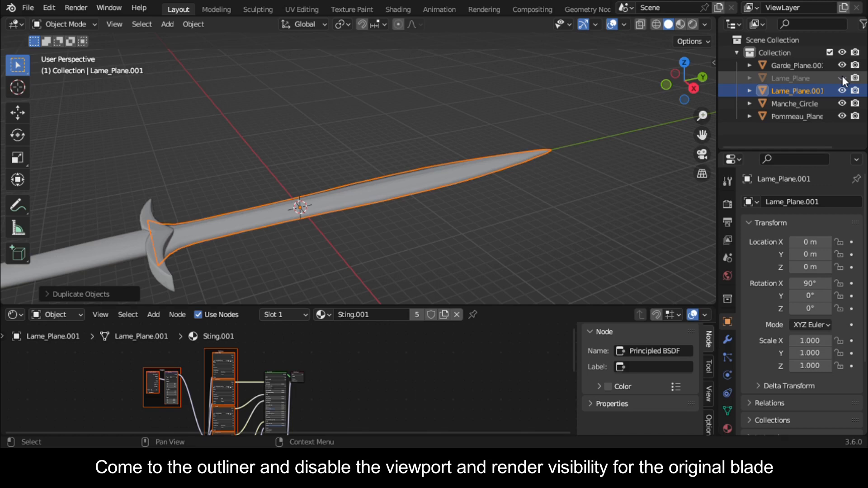
Add a cube mesh at the world origin over the sword, working in the top view
{"action": "left_click", "coordinate": [684, 62]}
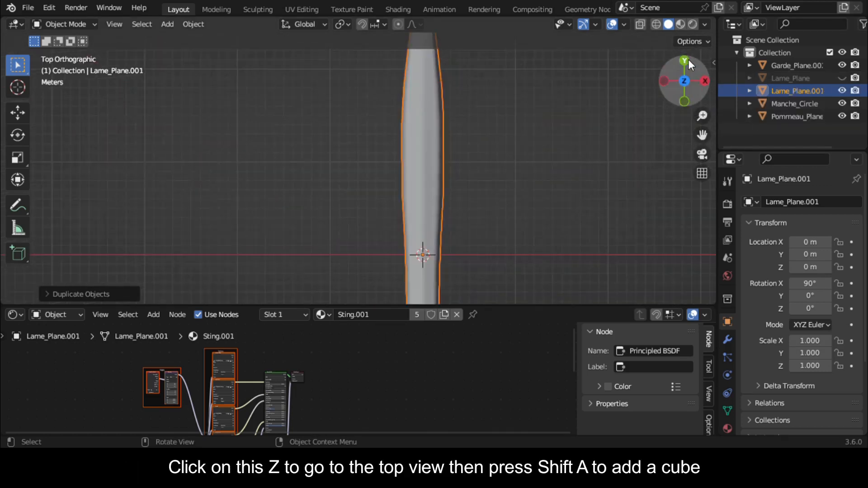
{"action": "key", "text": "shift+a"}
{"action": "mouse_move", "coordinate": [422, 189]}
{"action": "left_click", "coordinate": [455, 199]}
{"action": "scroll", "coordinate": [550, 239], "scroll_direction": "up", "scroll_amount": 3}
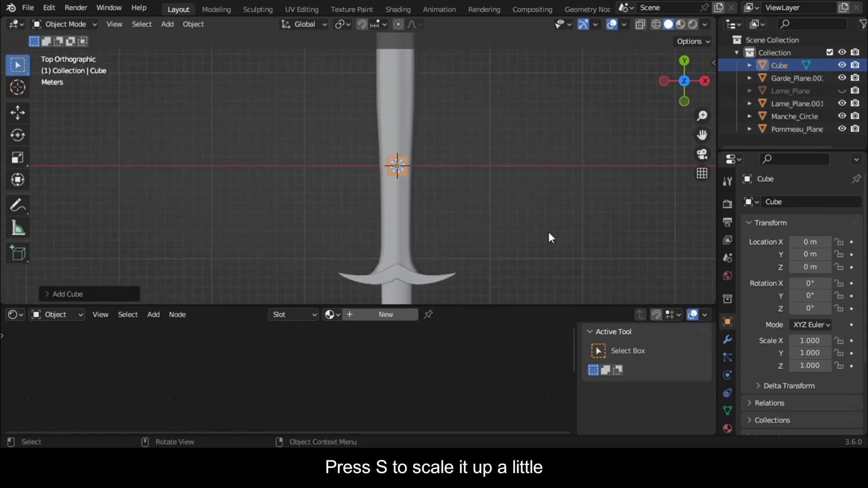
Scale the cube up uniformly to about 7.58, and stretch it along Y to about 19.38
{"action": "key", "text": "s"}
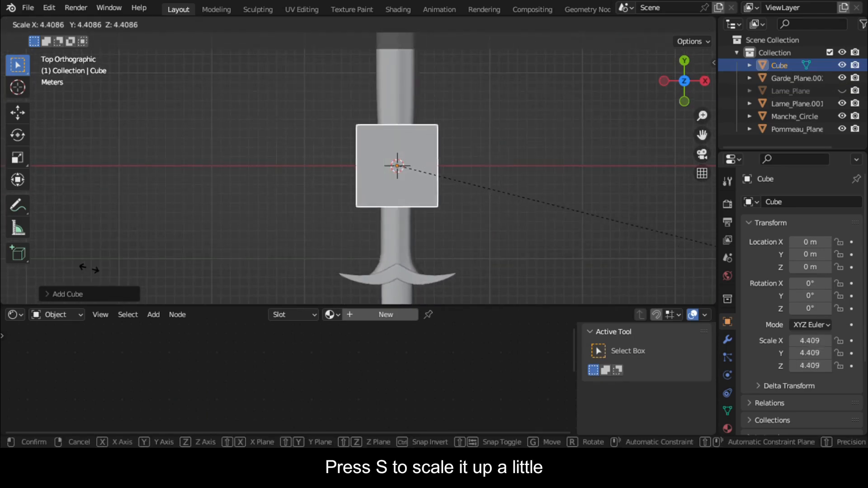
{"action": "left_click", "coordinate": [191, 277]}
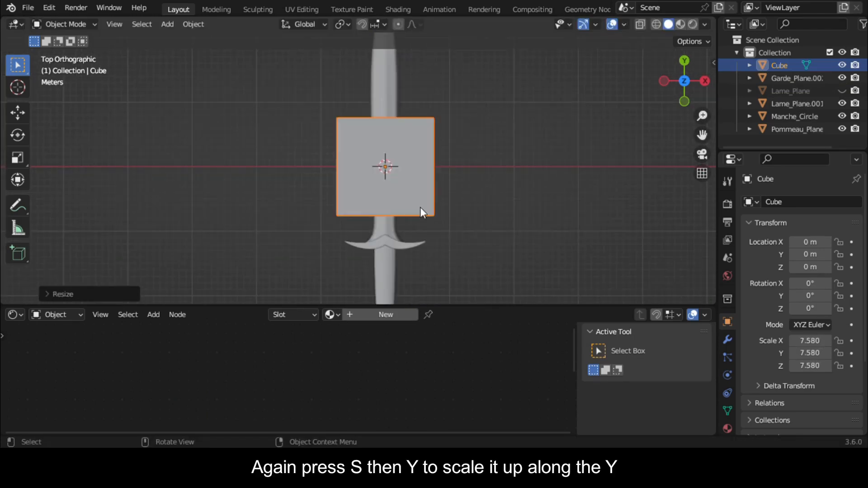
{"action": "key", "text": "s"}
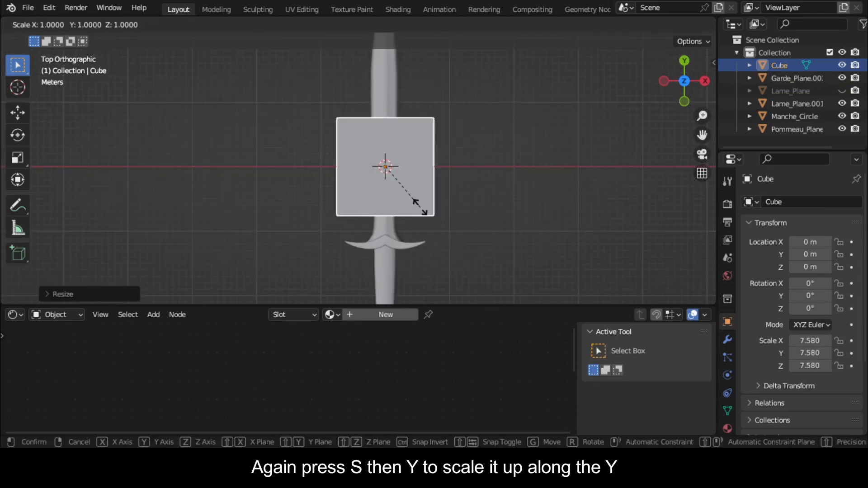
{"action": "key", "text": "y"}
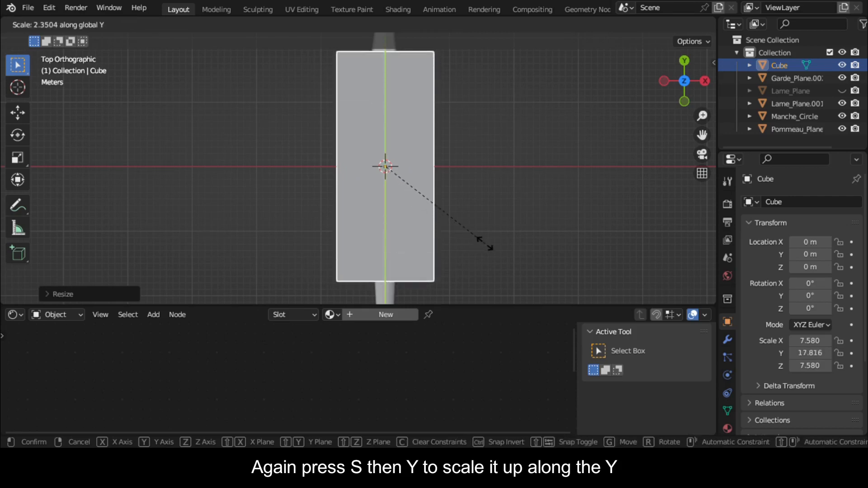
{"action": "left_click", "coordinate": [501, 251]}
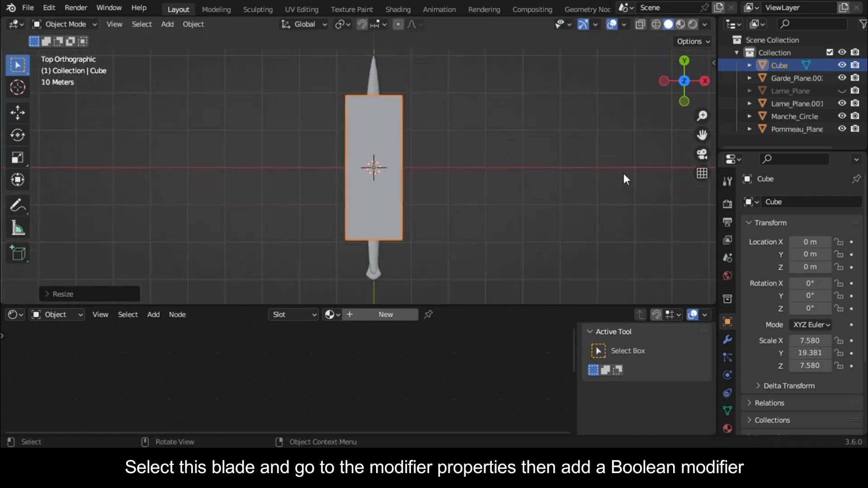
Add a Boolean modifier to the duplicated blade in Difference mode, with the cube as its object
{"action": "middle_click_drag", "start_coordinate": [623, 172], "coordinate": [654, 206]}
{"action": "left_click", "coordinate": [611, 232]}
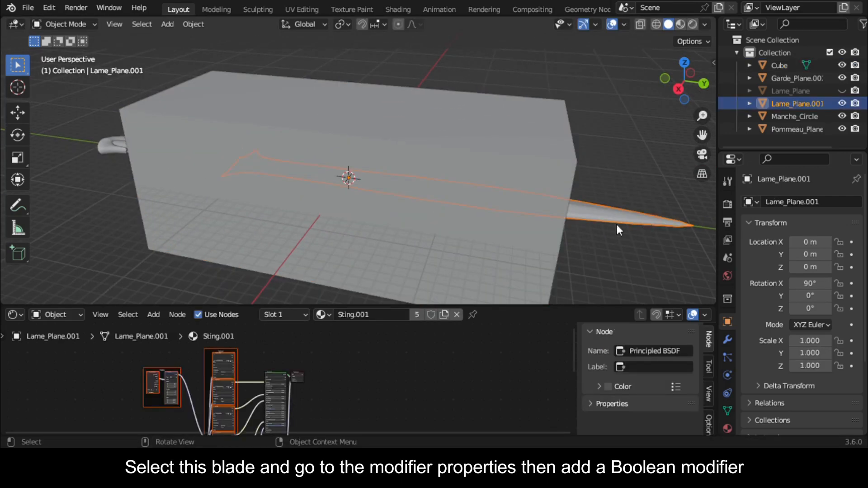
{"action": "middle_click_drag", "start_coordinate": [611, 231], "coordinate": [641, 253]}
{"action": "left_click", "coordinate": [727, 339]}
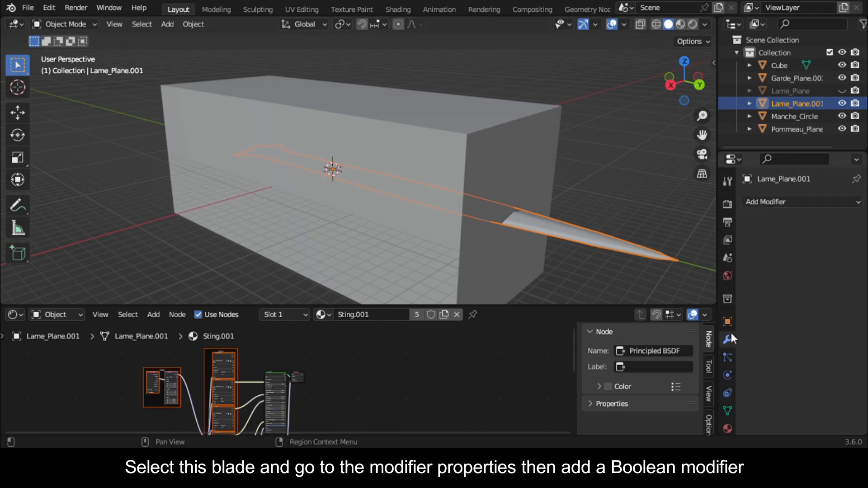
{"action": "left_click", "coordinate": [768, 202]}
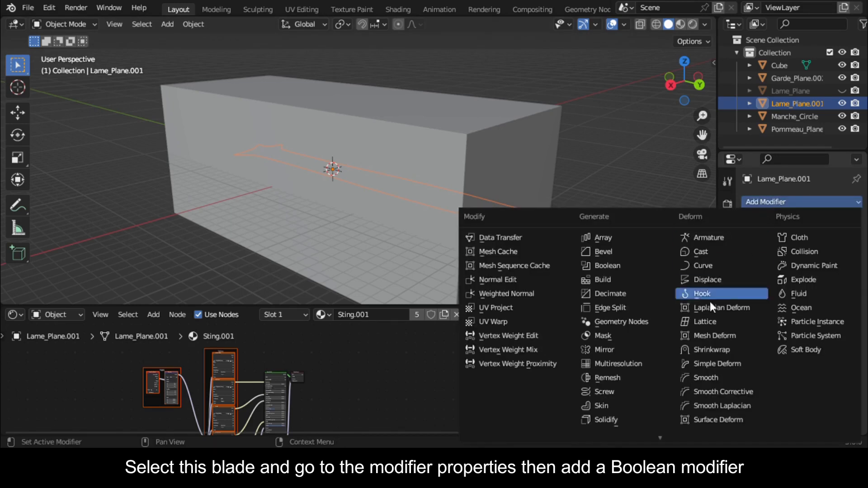
{"action": "left_click", "coordinate": [612, 266]}
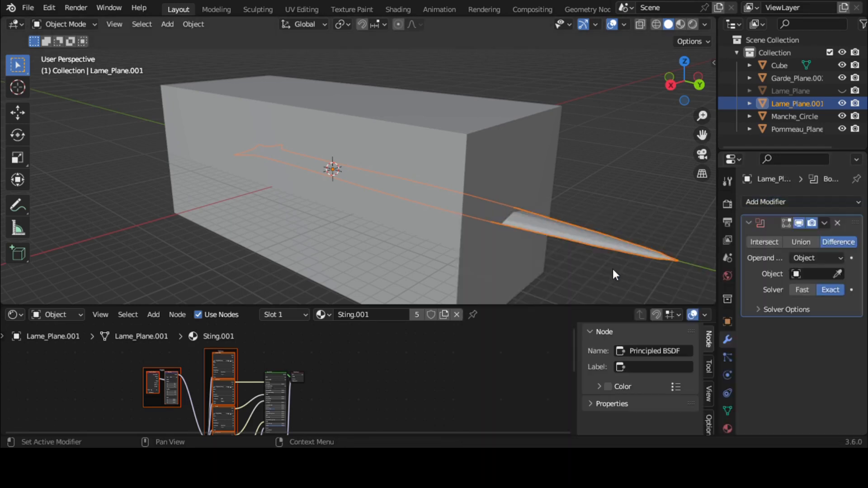
{"action": "left_click", "coordinate": [837, 274]}
{"action": "left_click", "coordinate": [536, 155]}
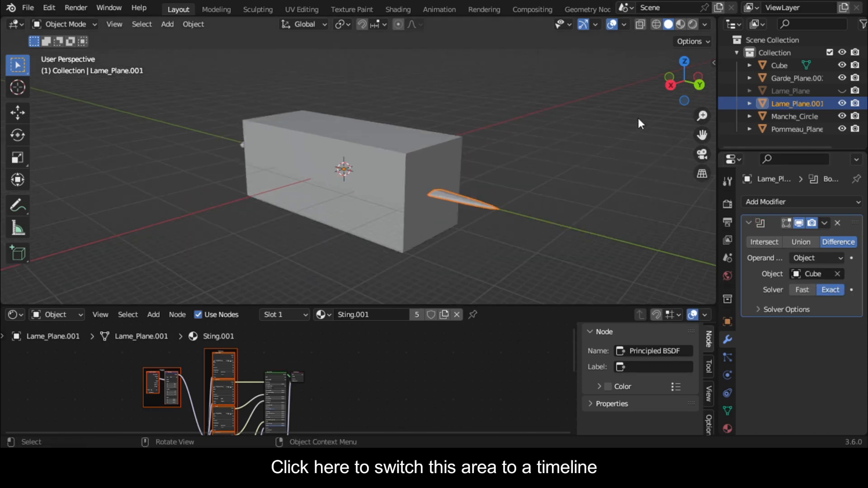
Change the shader editor area to a Timeline and reduce its height
{"action": "left_click_drag", "start_coordinate": [696, 84], "coordinate": [683, 80]}
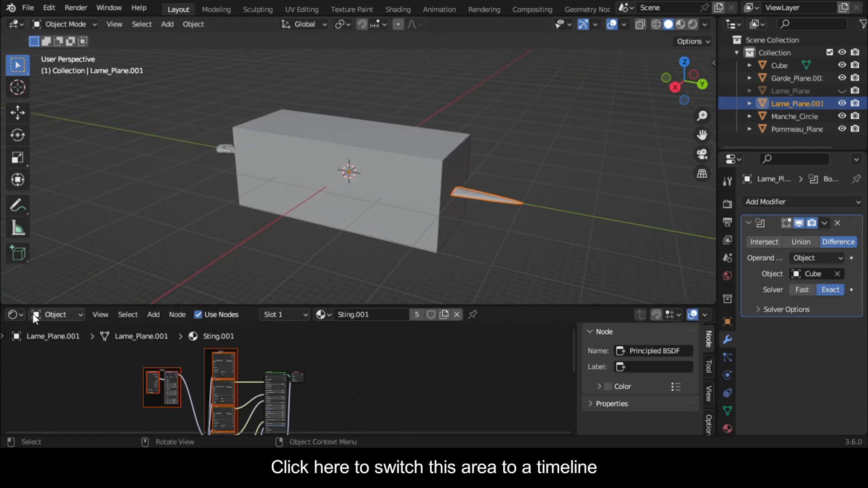
{"action": "left_click", "coordinate": [21, 314]}
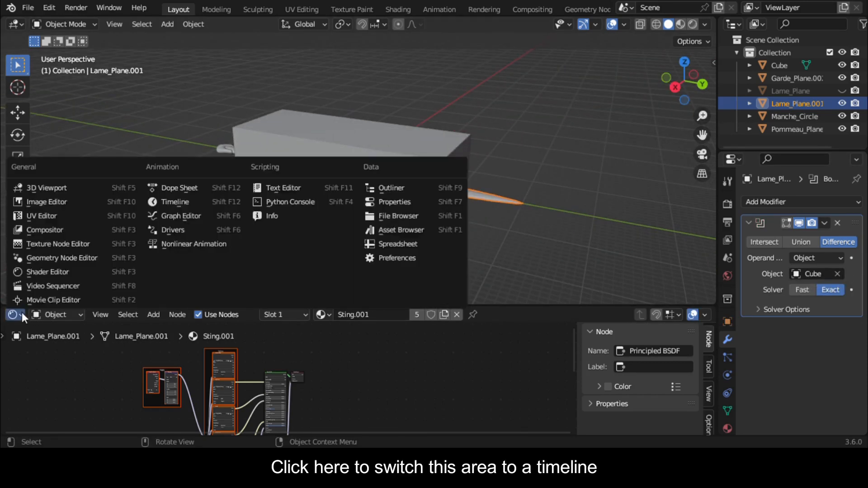
{"action": "left_click", "coordinate": [175, 202]}
{"action": "left_click_drag", "start_coordinate": [203, 308], "coordinate": [203, 340]}
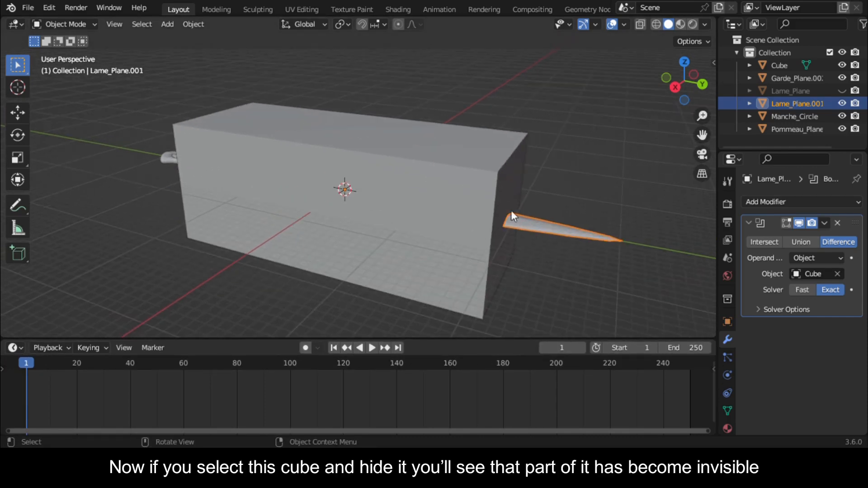
Hide the cube in the viewport to examine how the blade is cut, and show it again
{"action": "left_click", "coordinate": [515, 201]}
{"action": "left_click", "coordinate": [841, 65]}
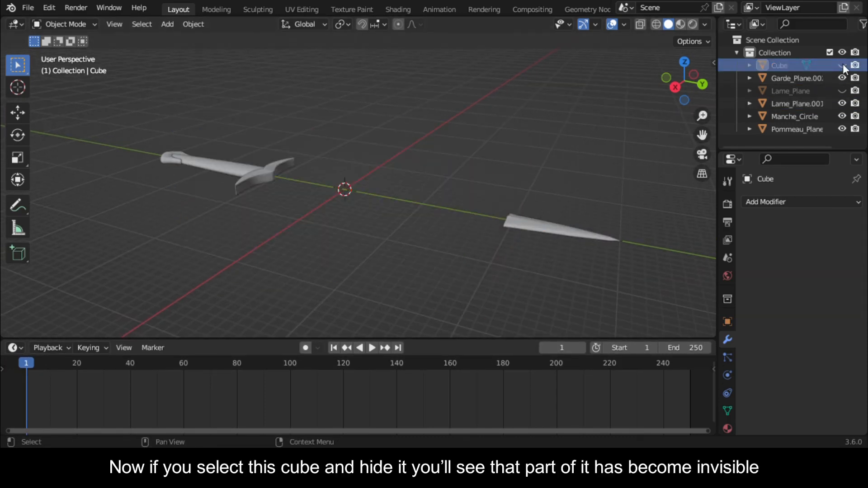
{"action": "left_click_drag", "start_coordinate": [679, 84], "coordinate": [633, 87]}
{"action": "left_click", "coordinate": [671, 74]}
{"action": "left_click", "coordinate": [842, 65]}
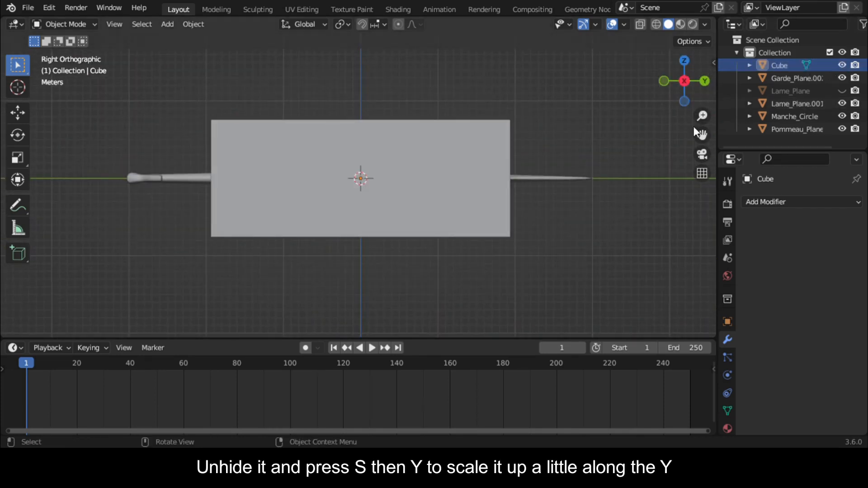
Scale the cube along Y by about 1.18 in the right view so it covers more of the blade
{"action": "middle_click_drag", "start_coordinate": [359, 195], "coordinate": [375, 243], "text": "shift"}
{"action": "key", "text": "s"}
{"action": "key", "text": "y"}
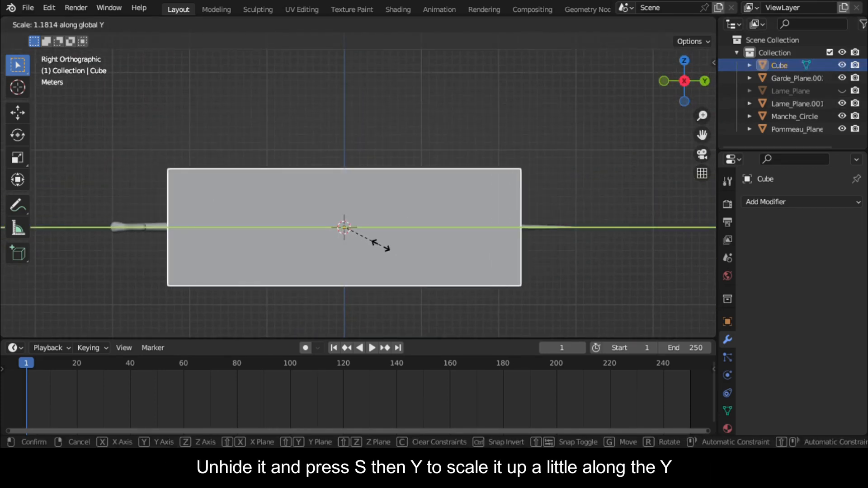
{"action": "left_click", "coordinate": [382, 248]}
Enable auto keying and record a location keyframe for the cube at frame 1 without moving it
{"action": "mouse_move", "coordinate": [685, 81]}
{"action": "left_mouse_down"}
{"action": "mouse_move", "coordinate": [669, 84]}
{"action": "mouse_move", "coordinate": [723, 91]}
{"action": "mouse_move", "coordinate": [692, 86]}
{"action": "left_mouse_up"}
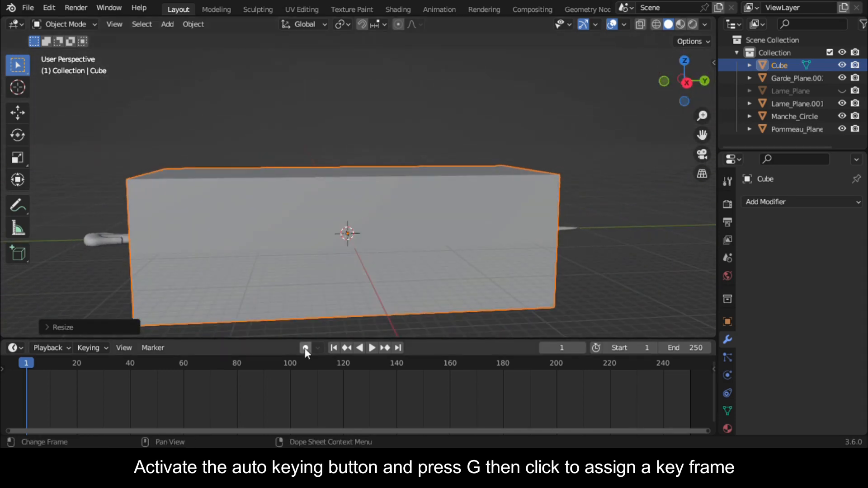
{"action": "left_click", "coordinate": [306, 348]}
{"action": "scroll", "coordinate": [575, 208], "scroll_direction": "down", "scroll_amount": 1}
{"action": "key", "text": "g"}
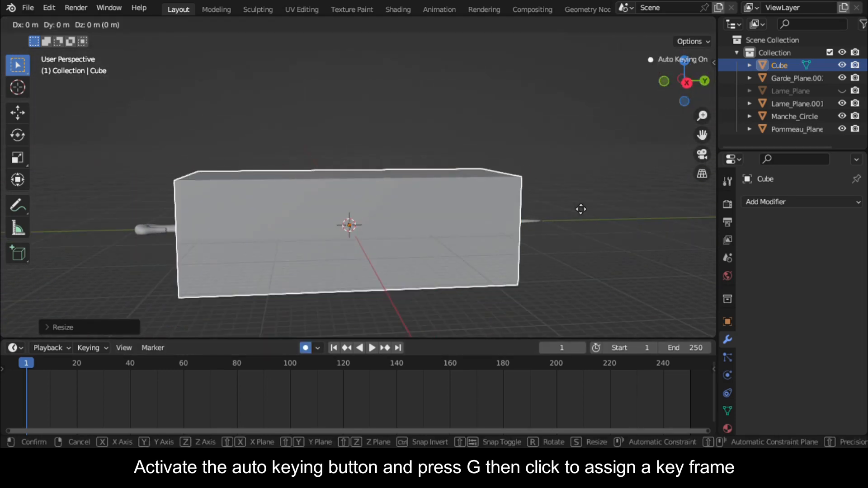
{"action": "key", "text": "x"}
{"action": "key", "text": "y"}
{"action": "left_click", "coordinate": [578, 208]}
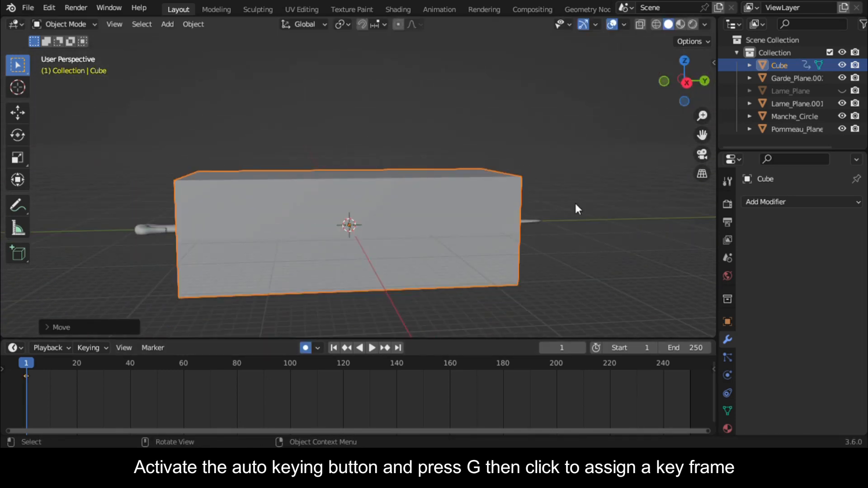
At frame 100, move the cube about -36.9 m along Y until it just uncovers the blade, recording a keyframe
{"action": "left_click", "coordinate": [294, 365]}
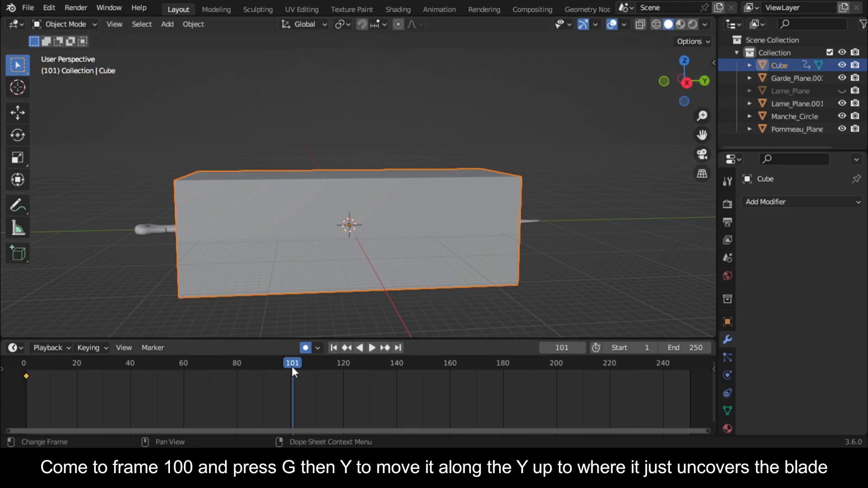
{"action": "key", "text": "g"}
{"action": "key", "text": "x"}
{"action": "key", "text": "y"}
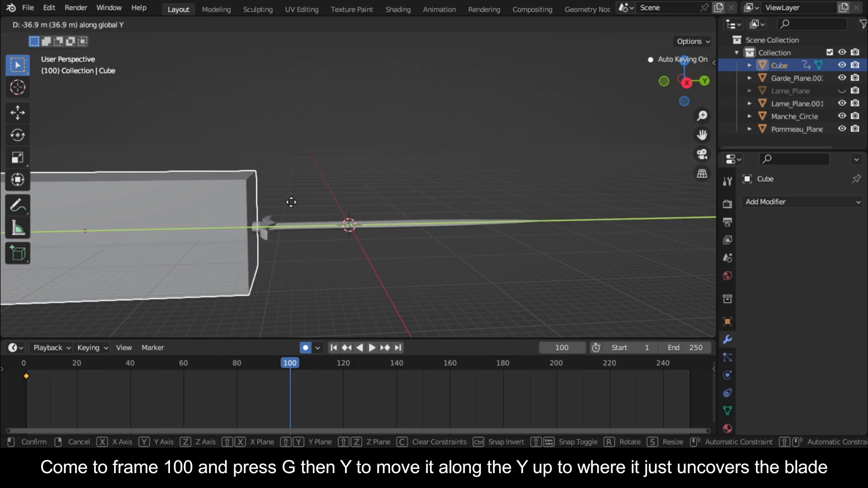
{"action": "left_click", "coordinate": [291, 202]}
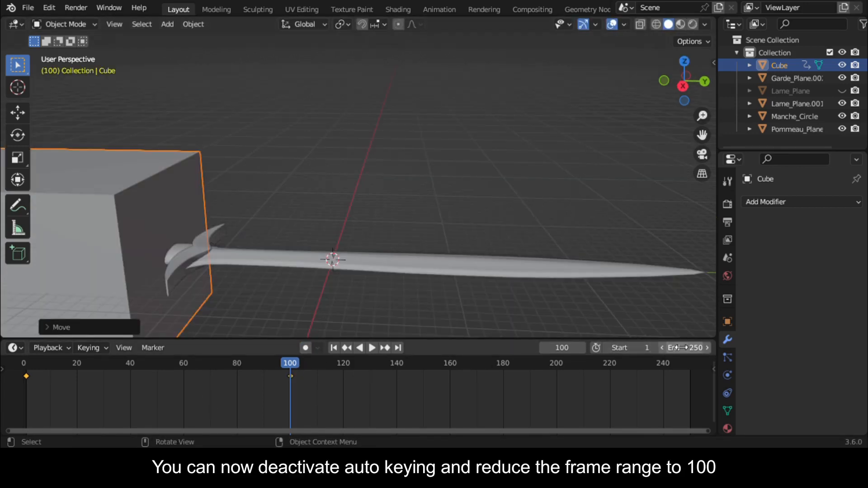
Set the animation's end frame to 100 and hide the cube in the viewport
{"action": "key", "text": "Return"}
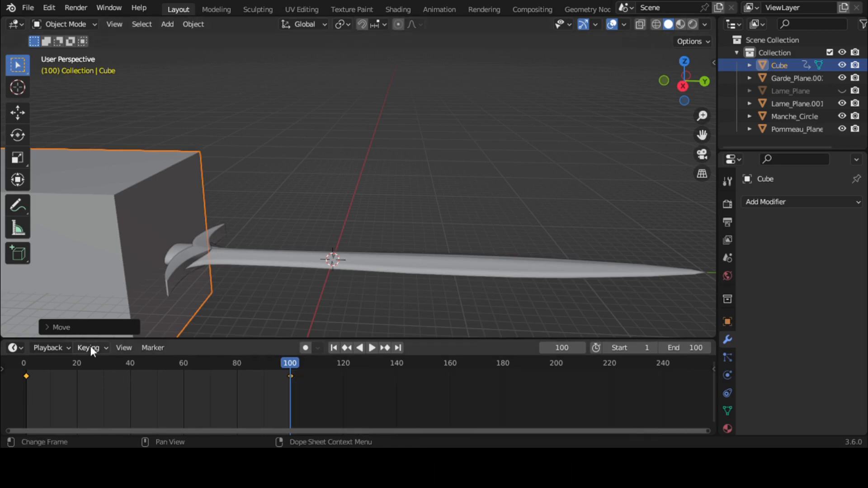
{"action": "left_click", "coordinate": [842, 64]}
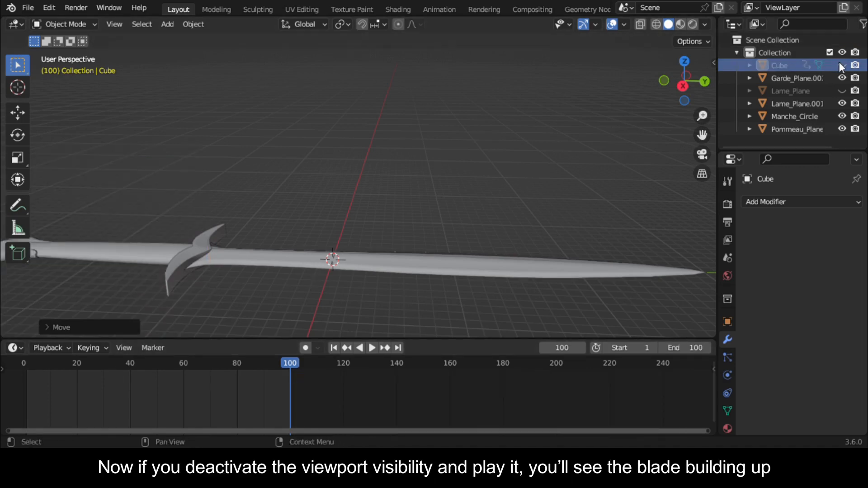
Return to the start of the timeline and play the animation to check the blade building up
{"action": "left_click", "coordinate": [22, 366]}
{"action": "key", "text": "Home"}
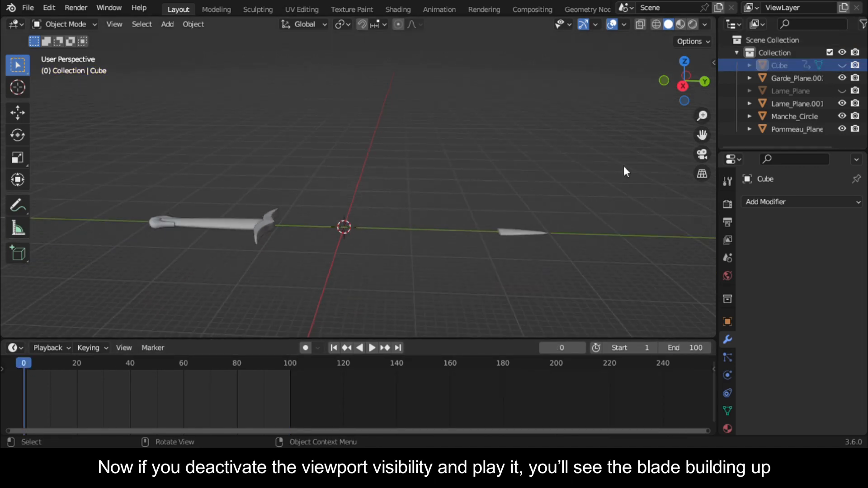
{"action": "key", "text": "space"}
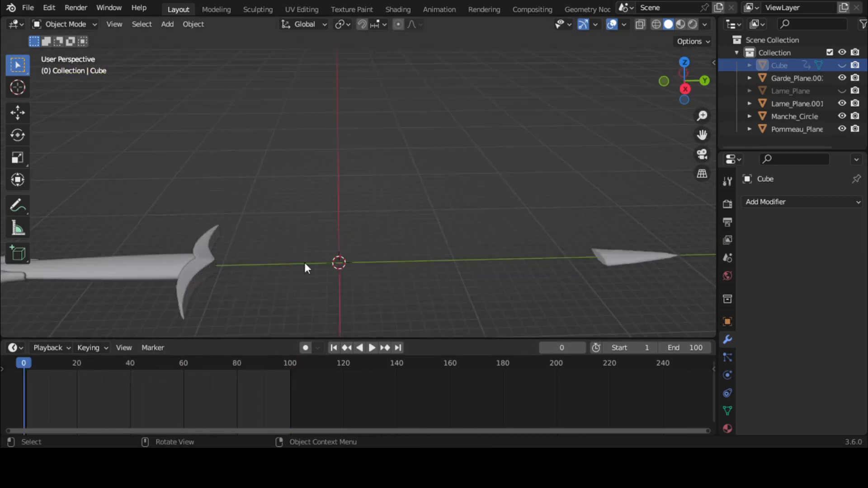
Add a second cube at the origin and scale it up uniformly until it covers the entire sword
{"action": "scroll", "coordinate": [303, 260], "scroll_direction": "down", "scroll_amount": 3}
{"action": "key", "text": "shift+a"}
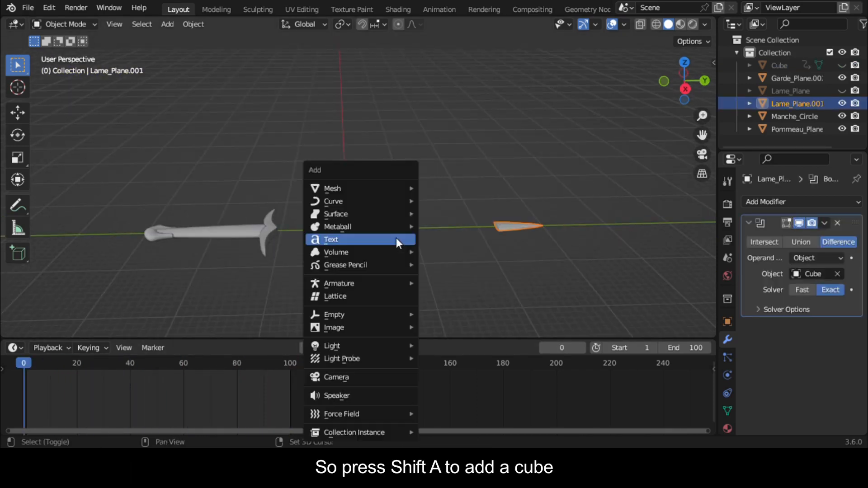
{"action": "mouse_move", "coordinate": [388, 188]}
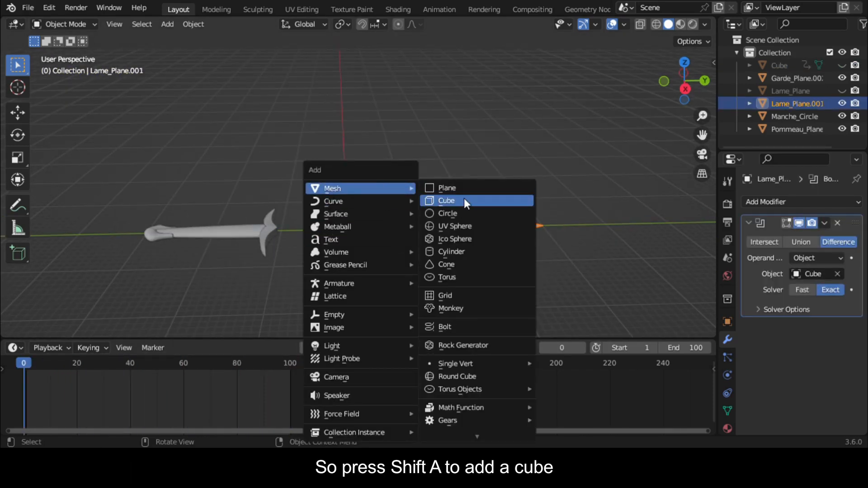
{"action": "left_click", "coordinate": [465, 201]}
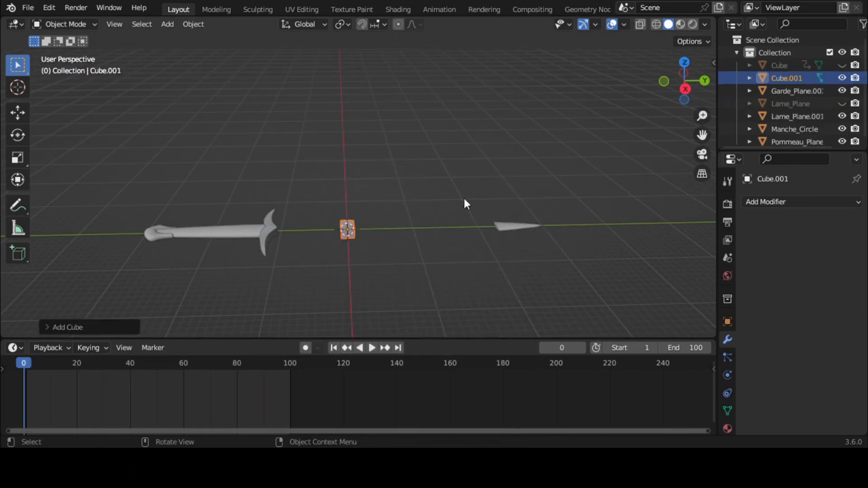
{"action": "left_click", "coordinate": [686, 87]}
{"action": "key", "text": "s"}
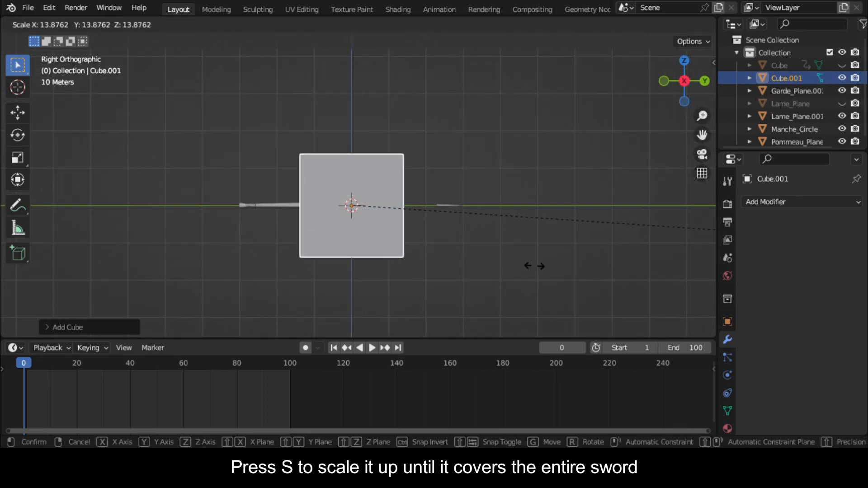
{"action": "left_click", "coordinate": [519, 277]}
Switch the viewport to wireframe and move the large cube up along Z, keeping the sword inside its lower part
{"action": "left_click_drag", "start_coordinate": [684, 81], "coordinate": [675, 76]}
{"action": "key", "text": "shift+z"}
{"action": "left_click", "coordinate": [666, 85]}
{"action": "key", "text": "g"}
{"action": "key", "text": "z"}
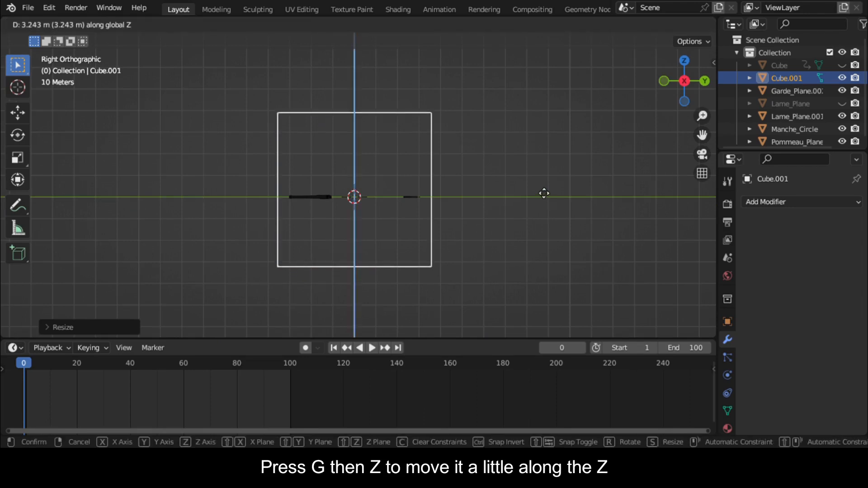
{"action": "left_click", "coordinate": [535, 151]}
Scale the large cube down along X in the front view so it encloses the sword more closely
{"action": "left_click_drag", "start_coordinate": [676, 73], "coordinate": [663, 80]}
{"action": "left_click", "coordinate": [674, 86]}
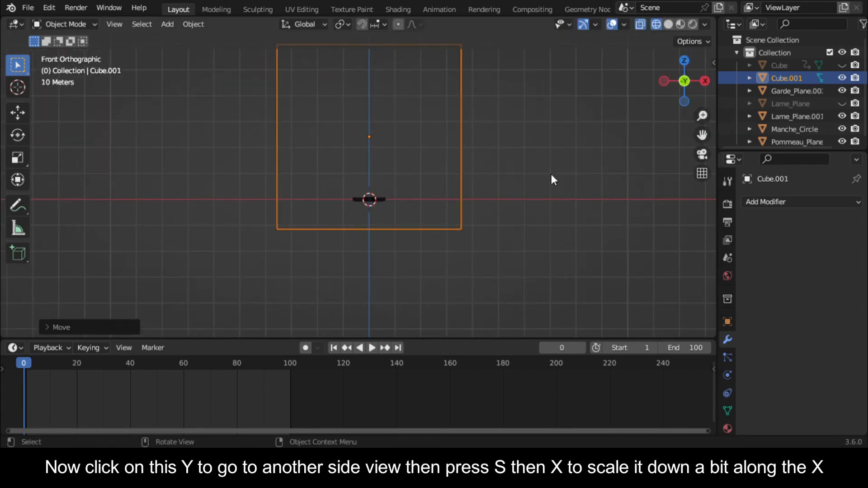
{"action": "key", "text": "s"}
{"action": "key", "text": "y"}
{"action": "key", "text": "x"}
{"action": "left_click", "coordinate": [446, 149]}
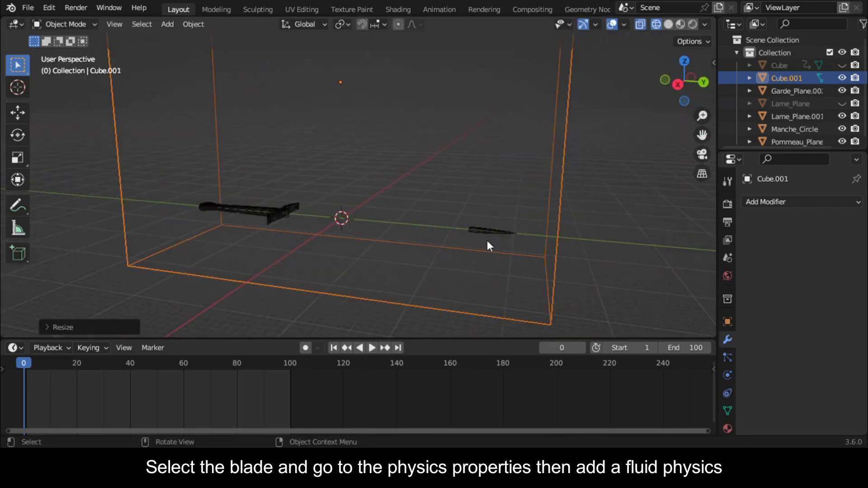
Select the visible part of the sword's blade and add fluid physics to it
{"action": "scroll", "coordinate": [487, 240], "scroll_direction": "up", "scroll_amount": 1}
{"action": "left_click", "coordinate": [574, 258]}
{"action": "scroll", "coordinate": [568, 254], "scroll_direction": "down", "scroll_amount": 3}
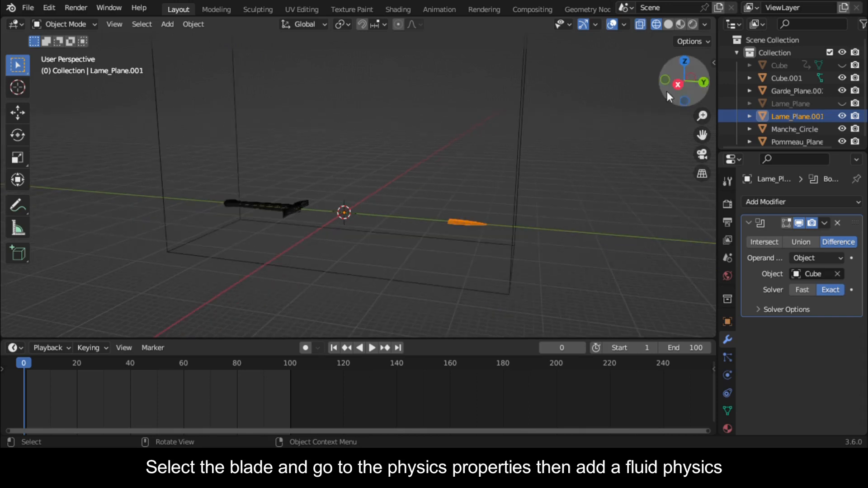
{"action": "left_click", "coordinate": [727, 375]}
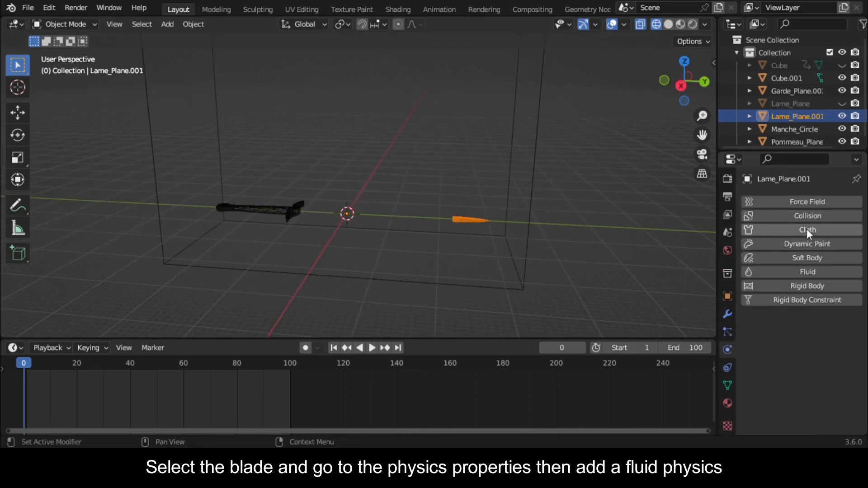
{"action": "left_click", "coordinate": [826, 271]}
Set the blade's fluid type to Flow and its flow type to Fire
{"action": "left_click", "coordinate": [833, 339]}
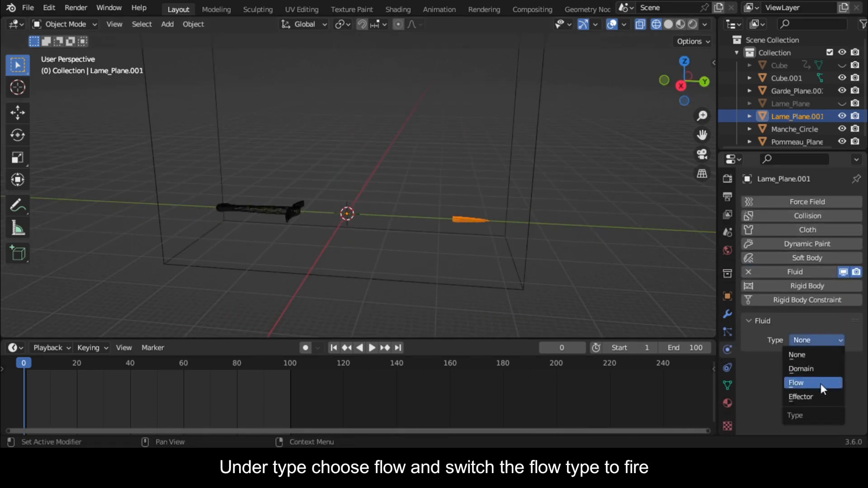
{"action": "left_click", "coordinate": [812, 384]}
{"action": "left_click", "coordinate": [823, 380]}
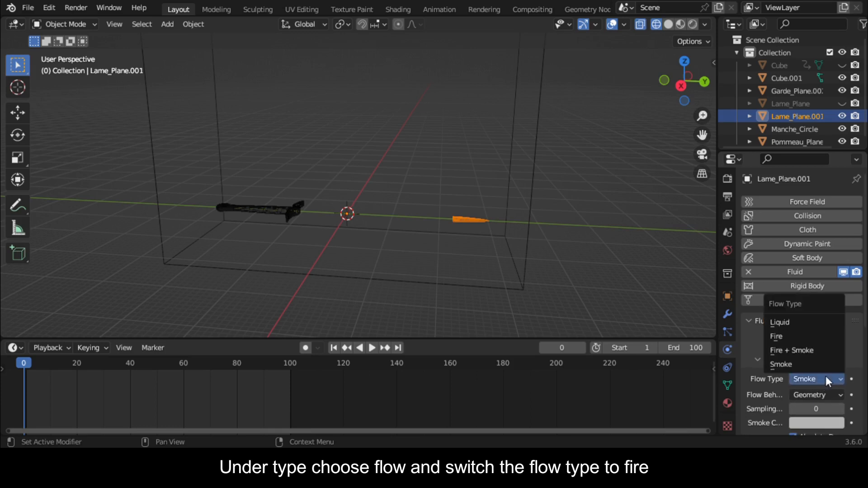
{"action": "left_click", "coordinate": [791, 335]}
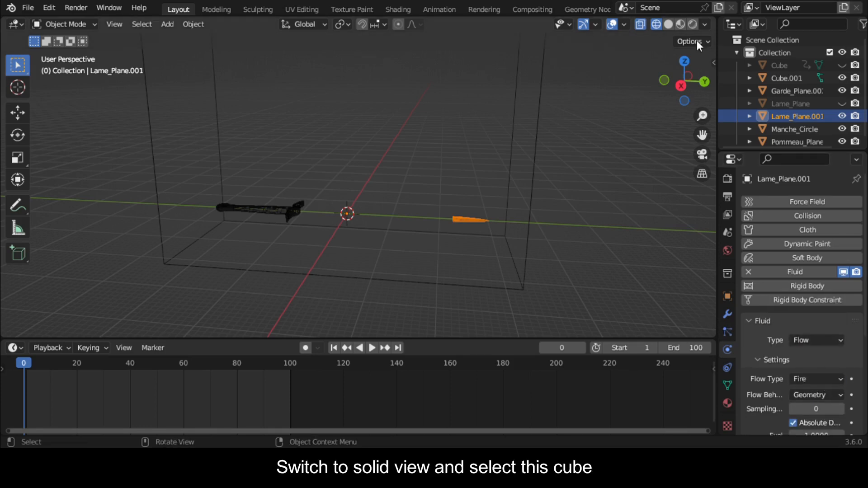
Switch the viewport to solid shading and give the large enclosing cube fluid physics with type Domain
{"action": "left_click", "coordinate": [668, 24]}
{"action": "left_click", "coordinate": [522, 202]}
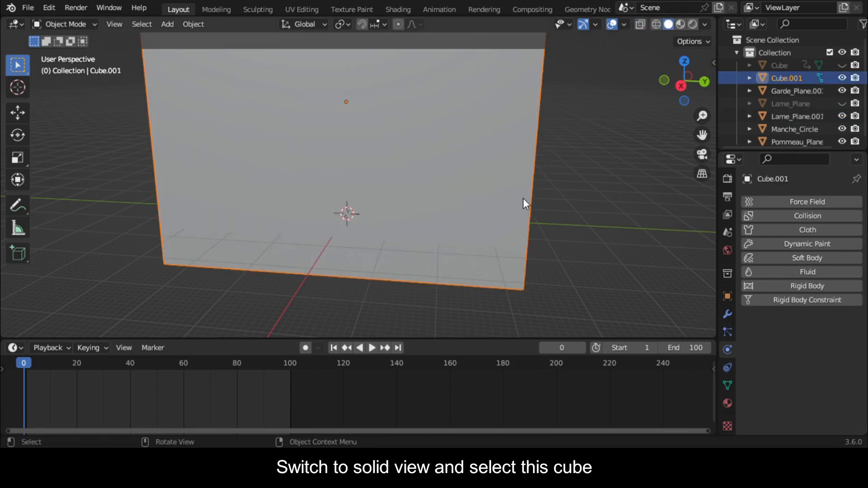
{"action": "left_click", "coordinate": [807, 272]}
{"action": "left_click", "coordinate": [816, 340]}
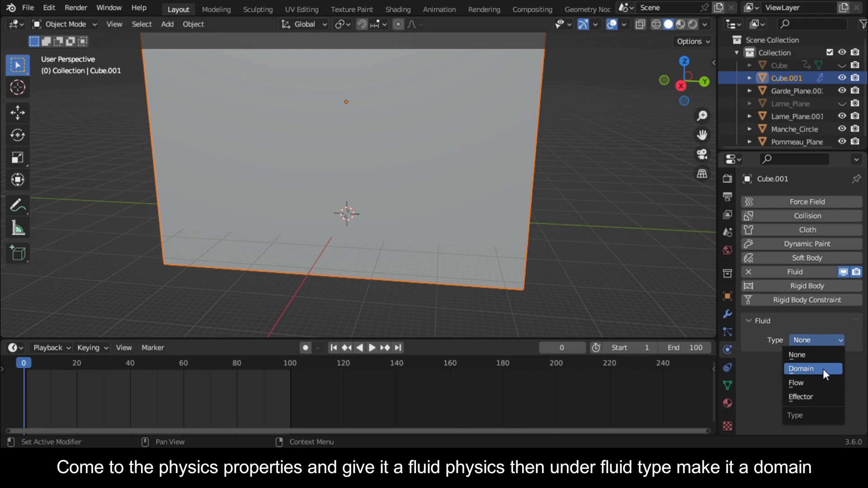
{"action": "left_click", "coordinate": [819, 368]}
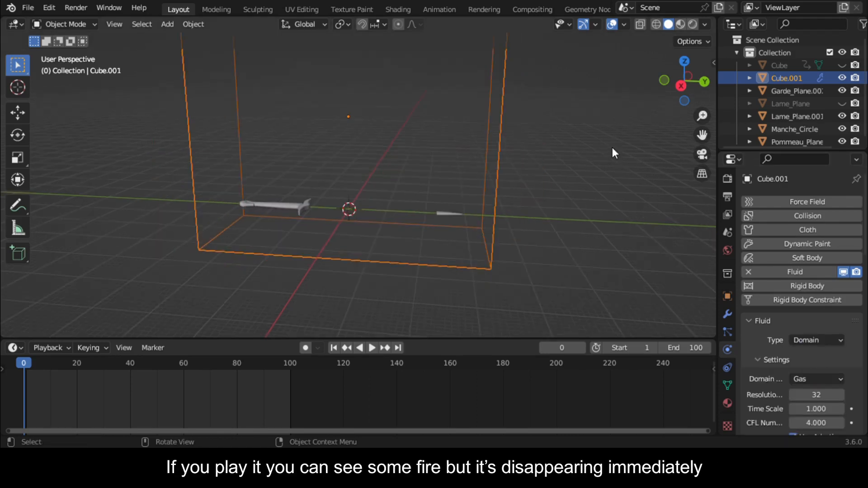
Save the file and play the animation to check how the blade emits fire
{"action": "middle_click_drag", "start_coordinate": [612, 147], "coordinate": [480, 297]}
{"action": "key", "text": "ctrl+s"}
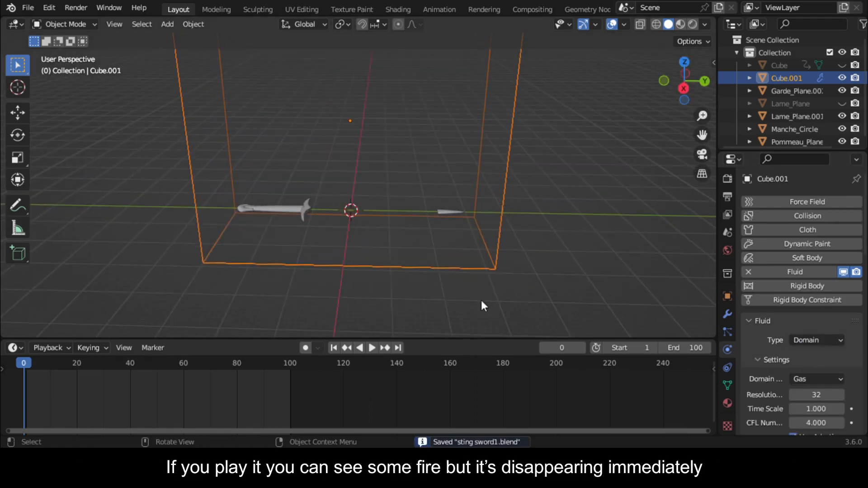
{"action": "left_click", "coordinate": [374, 346]}
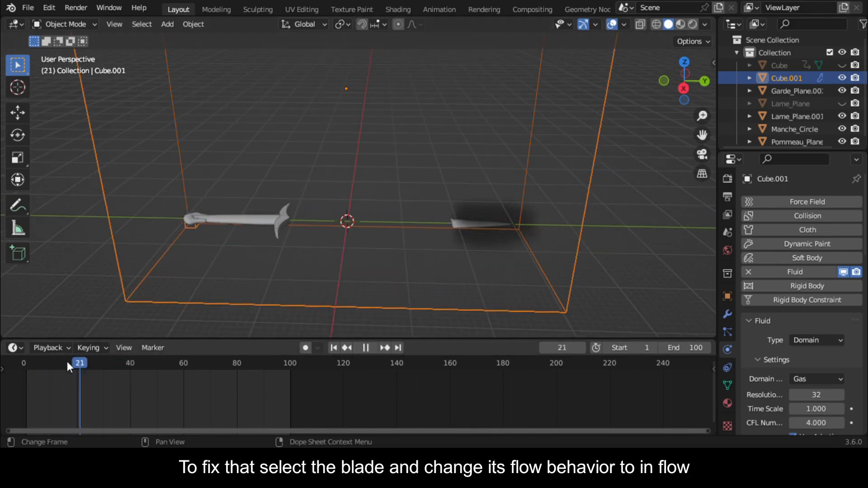
{"action": "key", "text": "Escape"}
Change the flow behavior of the blade to Inflow
{"action": "left_click", "coordinate": [492, 225]}
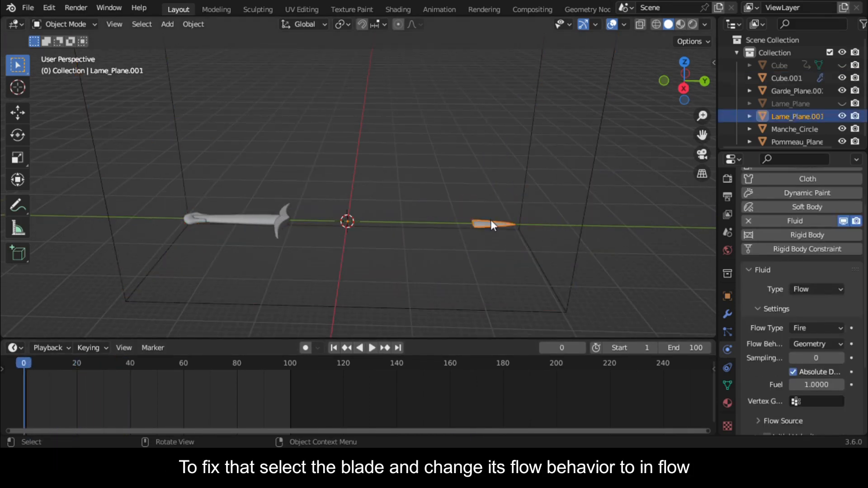
{"action": "left_click", "coordinate": [828, 343]}
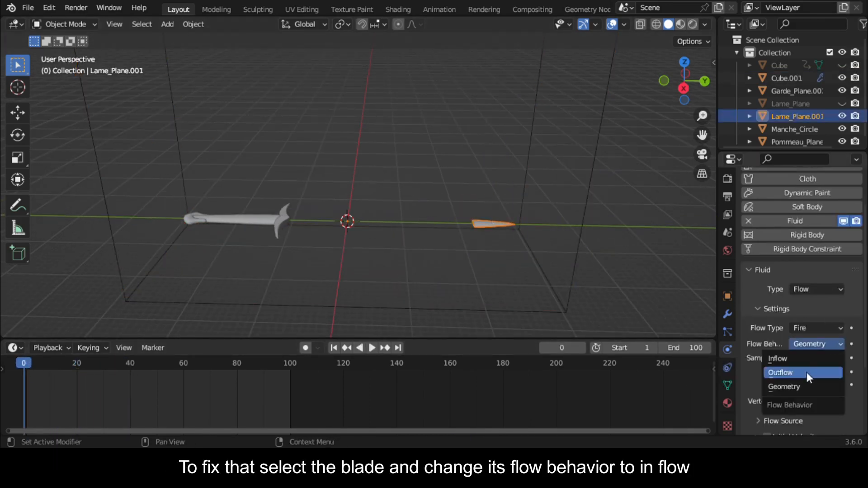
{"action": "left_click", "coordinate": [791, 358]}
Play the animation and view the fire emission from another angle, then stop playback
{"action": "key", "text": "space"}
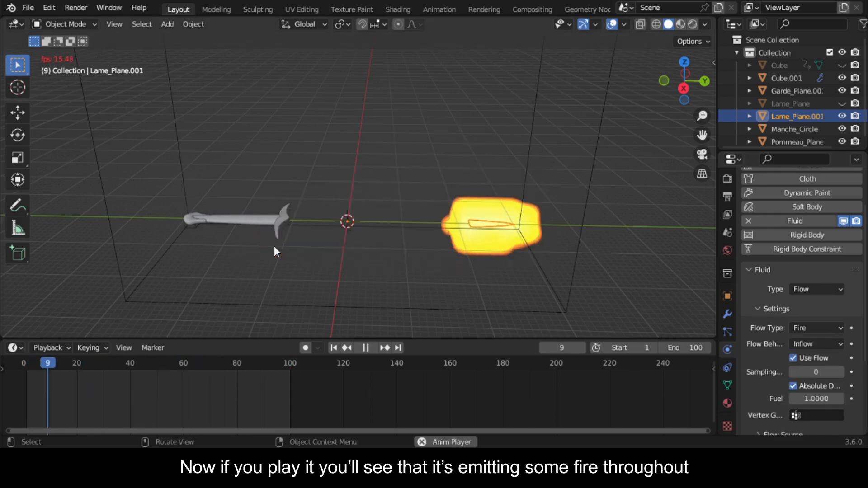
{"action": "middle_click_drag", "start_coordinate": [274, 246], "coordinate": [604, 180]}
{"action": "scroll", "coordinate": [550, 183], "scroll_direction": "down", "scroll_amount": 4}
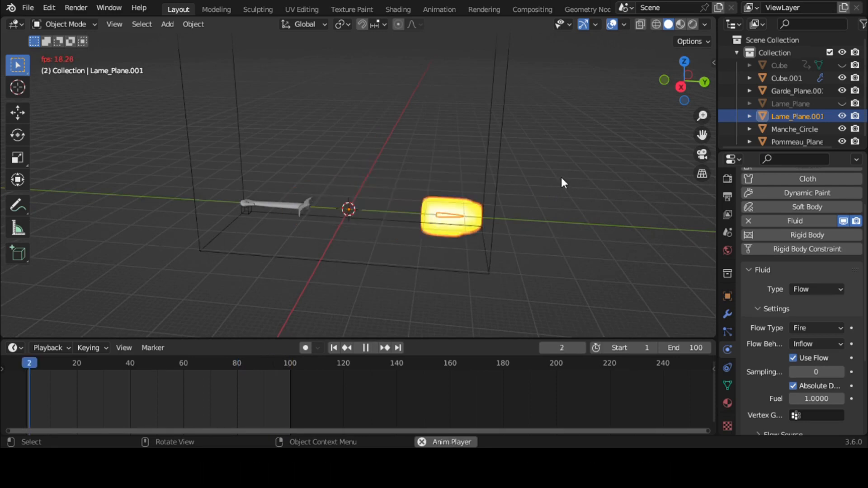
{"action": "key", "text": "space"}
Expand and enable the Texture option in the blade's fluid flow settings
{"action": "left_click_drag", "start_coordinate": [684, 81], "coordinate": [717, 83]}
{"action": "scroll", "coordinate": [813, 371], "scroll_direction": "down", "scroll_amount": 5}
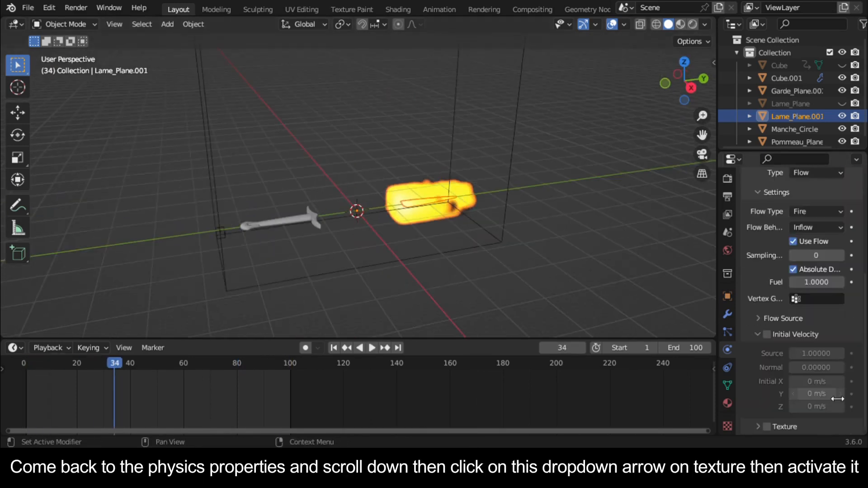
{"action": "left_click", "coordinate": [763, 427]}
{"action": "scroll", "coordinate": [766, 421], "scroll_direction": "down", "scroll_amount": 3}
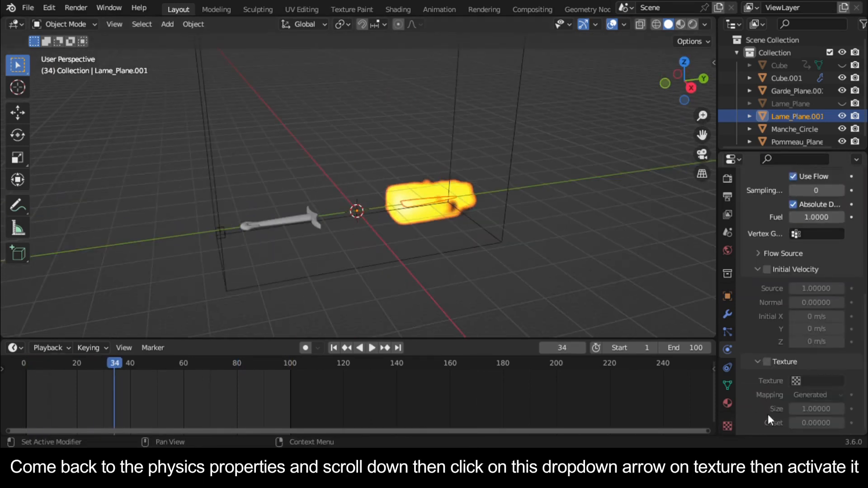
{"action": "left_click", "coordinate": [768, 362]}
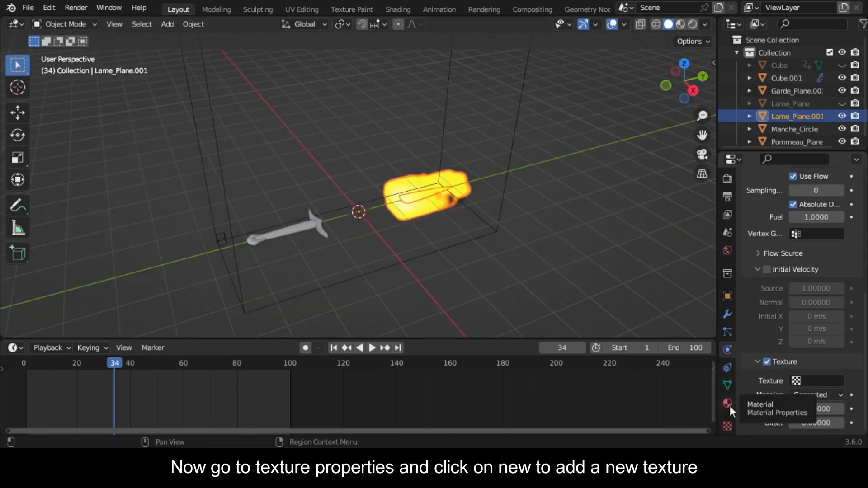
Create a new texture and set its type to Clouds
{"action": "left_click", "coordinate": [727, 425]}
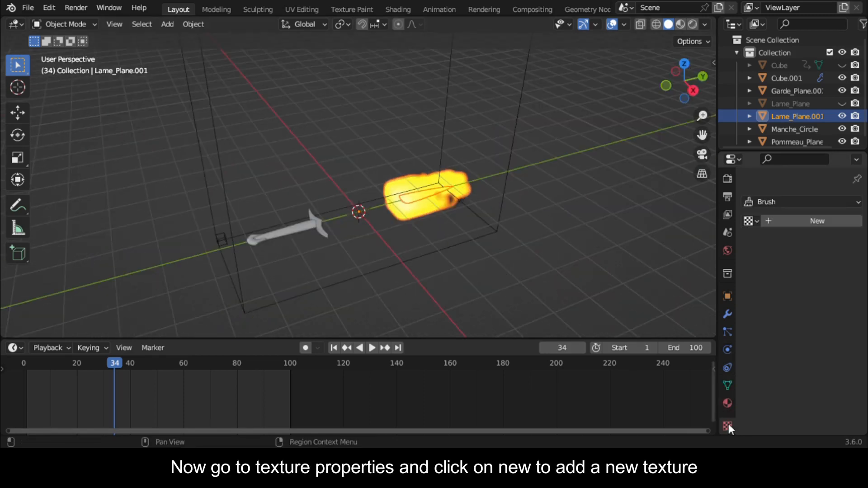
{"action": "left_click", "coordinate": [783, 218]}
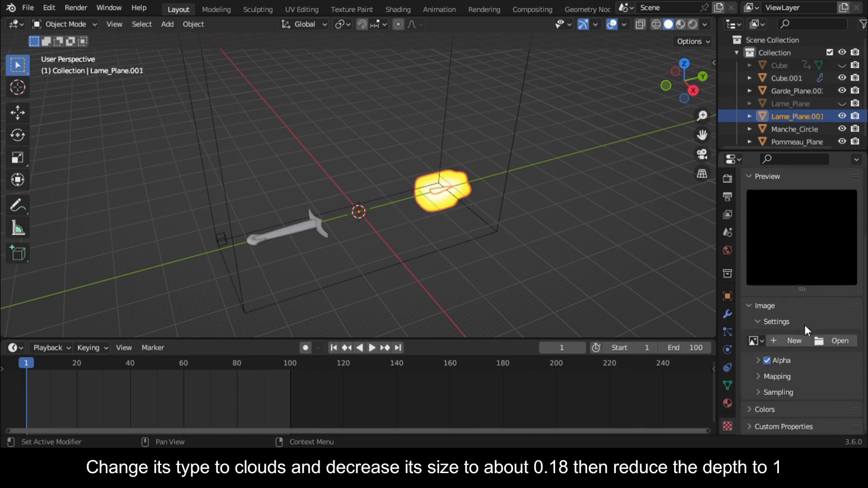
{"action": "scroll", "coordinate": [814, 294], "scroll_direction": "up", "scroll_amount": 5}
{"action": "left_click", "coordinate": [835, 231]}
{"action": "left_click", "coordinate": [810, 275]}
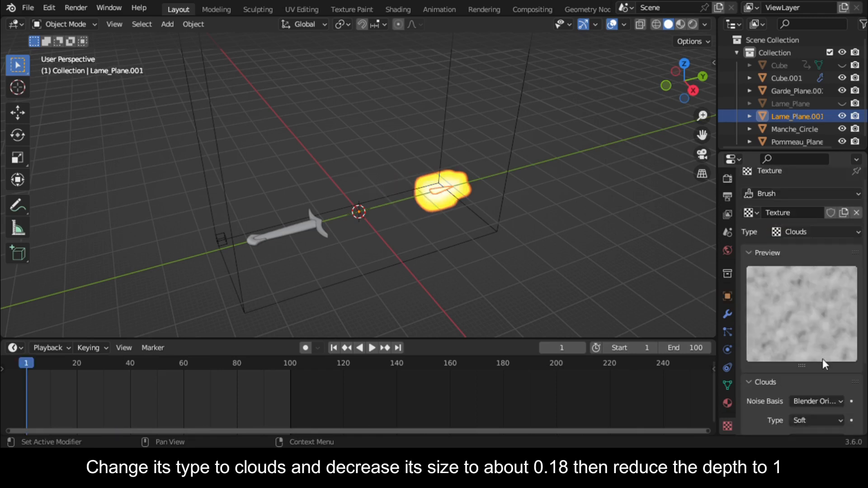
Reduce the clouds texture's size to about 0.18 and its depth to 1
{"action": "scroll", "coordinate": [823, 361], "scroll_direction": "down", "scroll_amount": 5}
{"action": "left_click", "coordinate": [794, 360]}
{"action": "left_click_drag", "start_coordinate": [794, 359], "coordinate": [831, 375]}
{"action": "left_click", "coordinate": [840, 361]}
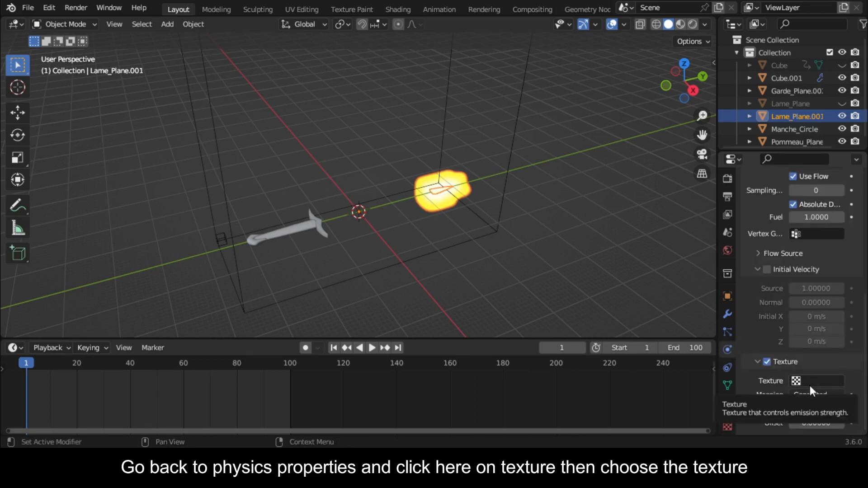
Assign the clouds texture to the blade's fluid flow and play the animation to check the fire
{"action": "left_click", "coordinate": [820, 381]}
{"action": "left_click", "coordinate": [751, 249]}
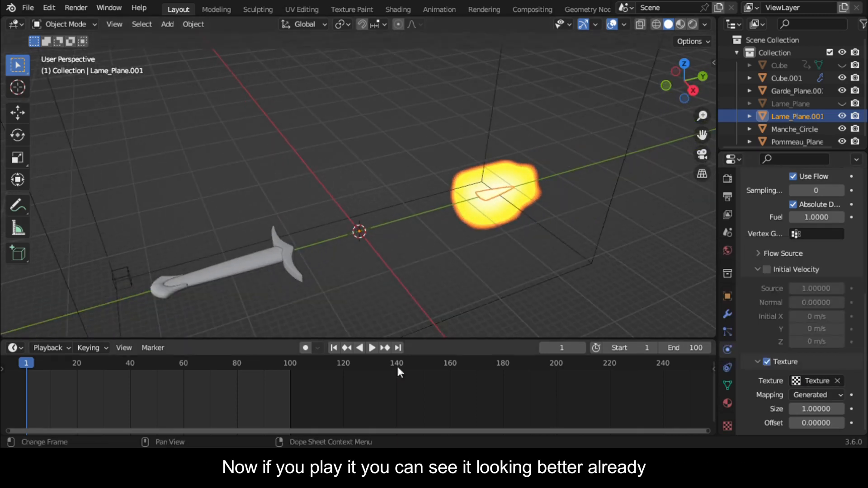
{"action": "left_click", "coordinate": [372, 348]}
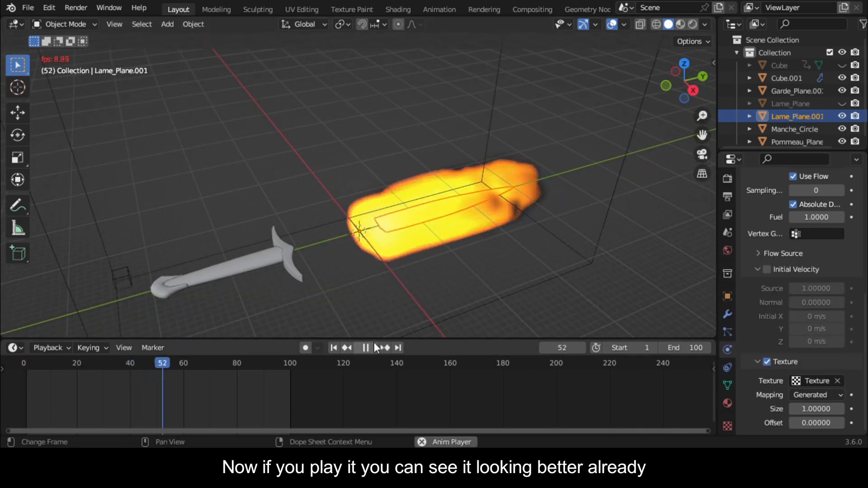
{"action": "middle_click_drag", "start_coordinate": [565, 190], "coordinate": [27, 372]}
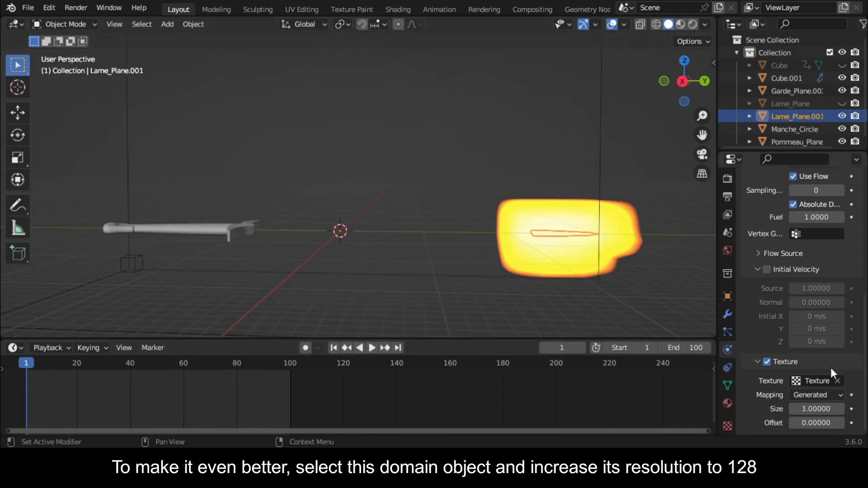
Select the fluid domain cube and set its resolution divisions to 128
{"action": "scroll", "coordinate": [841, 361], "scroll_direction": "up", "scroll_amount": 3}
{"action": "scroll", "coordinate": [537, 255], "scroll_direction": "down", "scroll_amount": 3}
{"action": "left_click", "coordinate": [527, 254]}
{"action": "left_click_drag", "start_coordinate": [678, 88], "coordinate": [698, 76]}
{"action": "scroll", "coordinate": [818, 226], "scroll_direction": "up", "scroll_amount": 1}
{"action": "left_click", "coordinate": [825, 239]}
{"action": "type", "text": "128"}
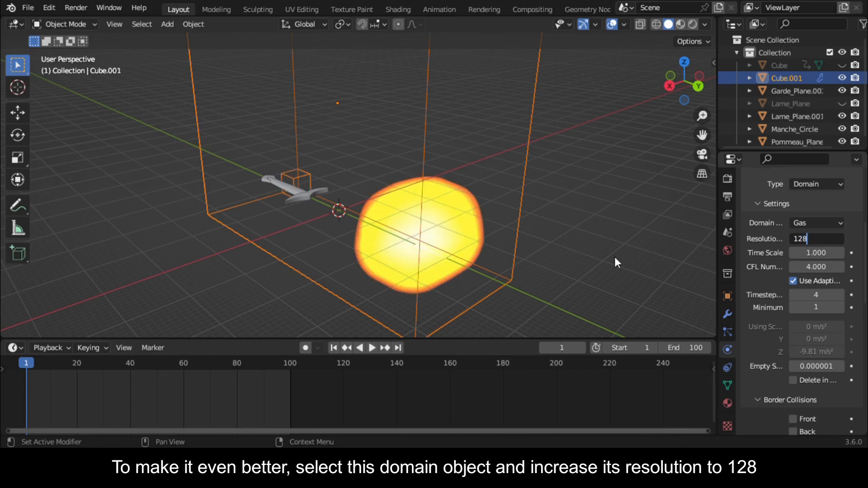
{"action": "key", "text": "Return"}
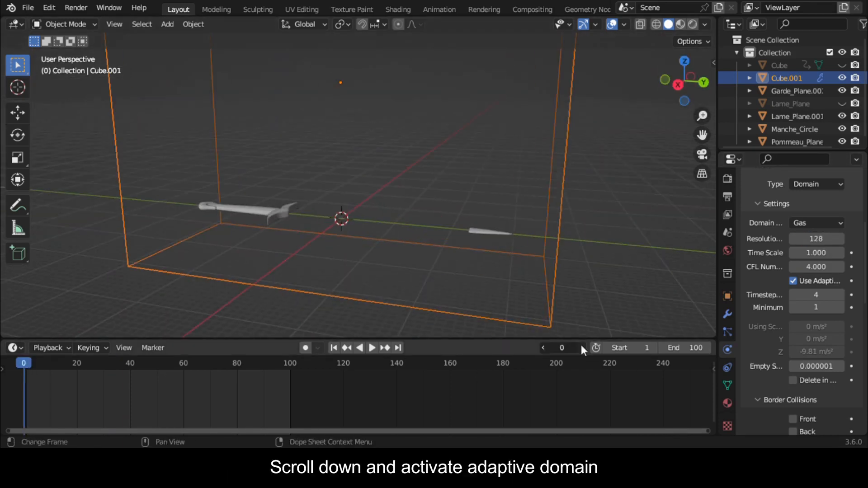
Enable Adaptive Domain for the fluid domain cube
{"action": "scroll", "coordinate": [773, 371], "scroll_direction": "down", "scroll_amount": 4}
{"action": "scroll", "coordinate": [788, 351], "scroll_direction": "down", "scroll_amount": 5}
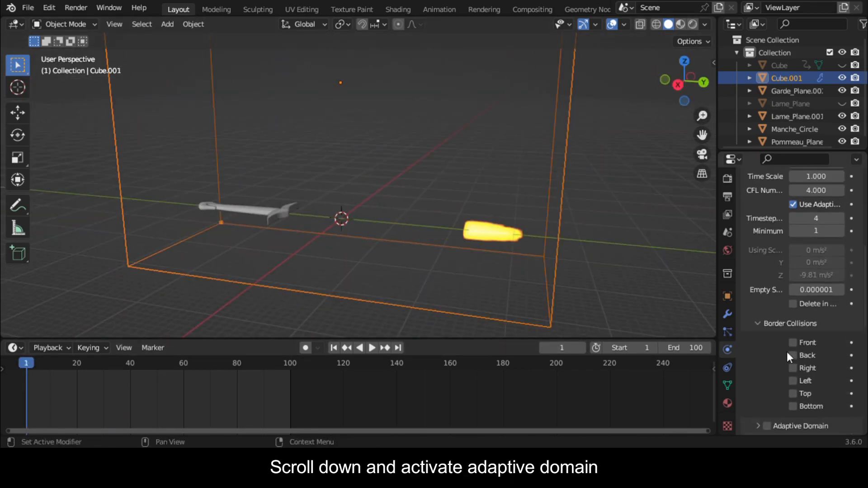
{"action": "left_click", "coordinate": [766, 324]}
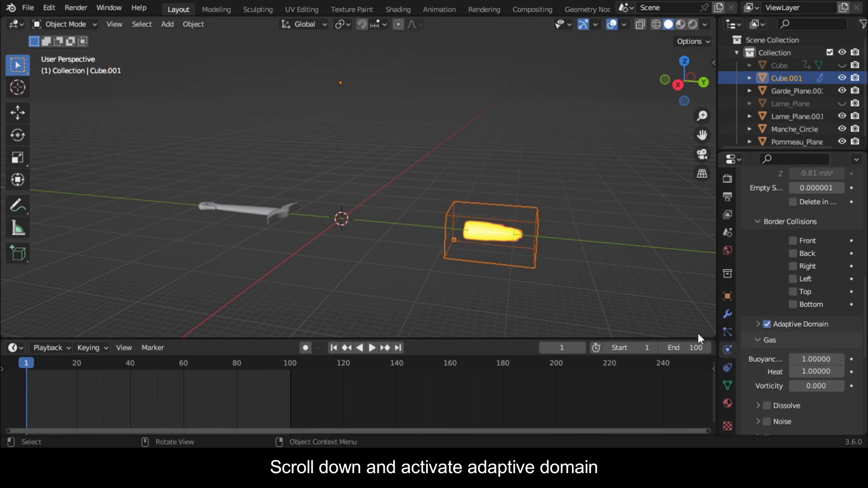
Set the end frame of both the domain's fluid cache and the timeline to 150
{"action": "scroll", "coordinate": [800, 356], "scroll_direction": "down", "scroll_amount": 7}
{"action": "scroll", "coordinate": [838, 307], "scroll_direction": "up", "scroll_amount": 2}
{"action": "scroll", "coordinate": [838, 308], "scroll_direction": "down", "scroll_amount": 7}
{"action": "double_click", "coordinate": [823, 297]}
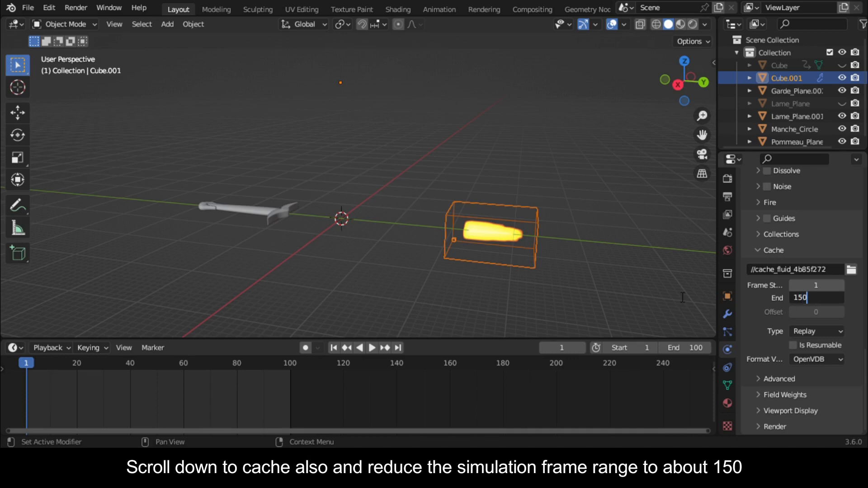
{"action": "type", "text": "150"}
{"action": "key", "text": "Return"}
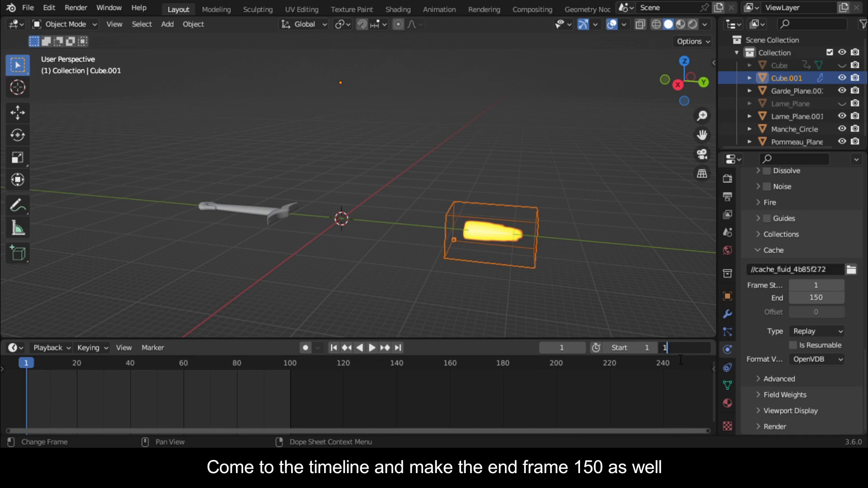
{"action": "key", "text": "Return"}
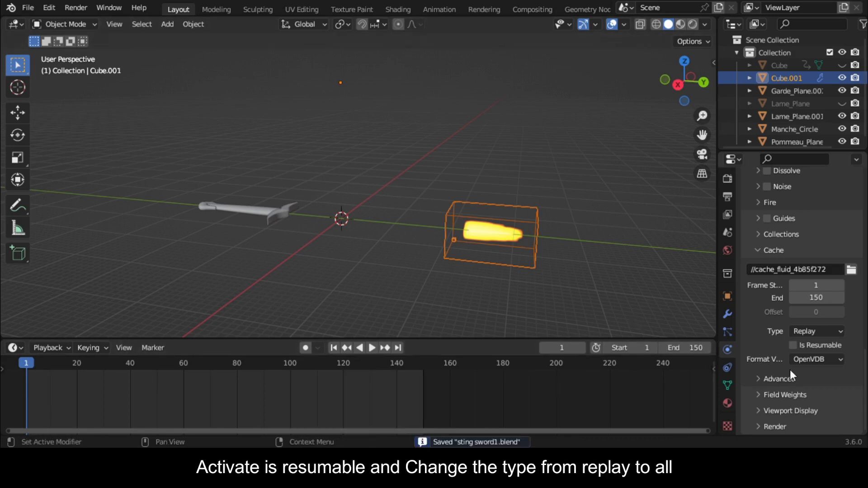
Make the fluid cache resumable and set its type to All
{"action": "scroll", "coordinate": [799, 370], "scroll_direction": "up", "scroll_amount": 1}
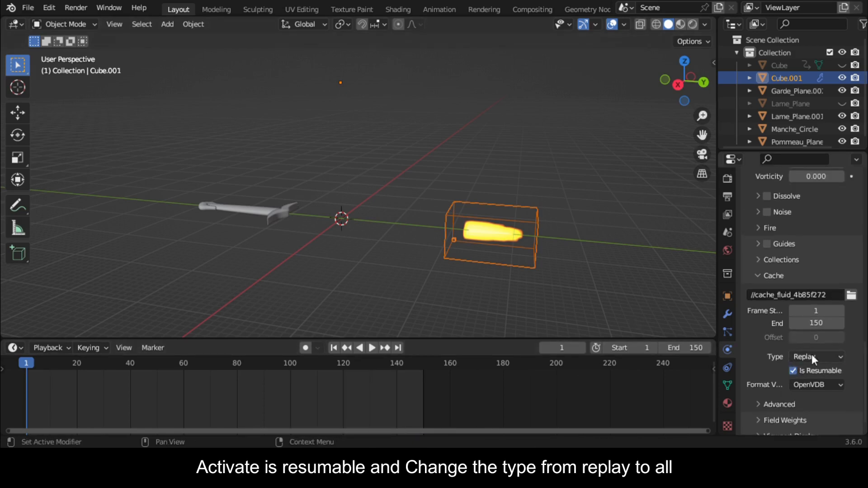
{"action": "left_click", "coordinate": [811, 354]}
{"action": "left_click", "coordinate": [808, 394]}
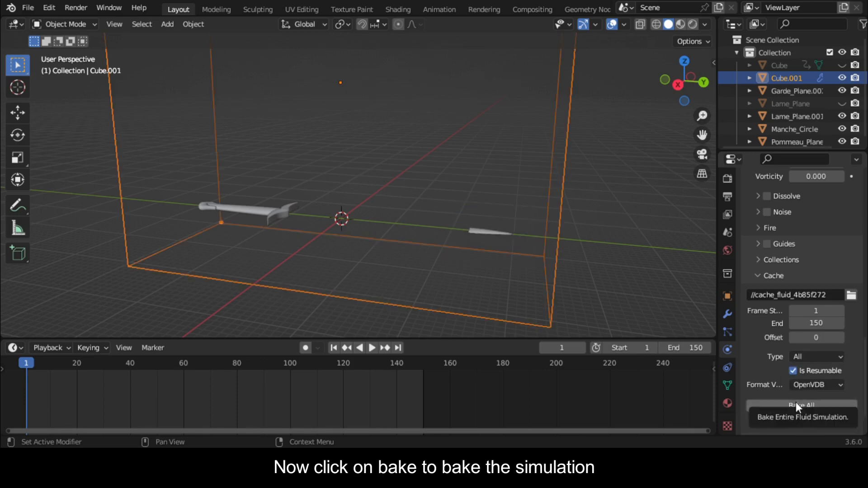
Bake the entire fluid simulation and play it back to check the fire along the blade
{"action": "left_click", "coordinate": [796, 403]}
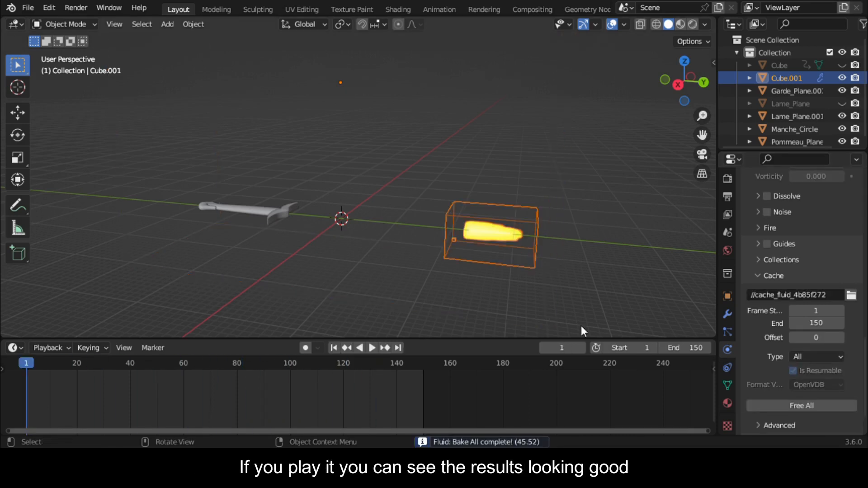
{"action": "middle_click_drag", "start_coordinate": [581, 325], "coordinate": [603, 202]}
{"action": "key", "text": "space"}
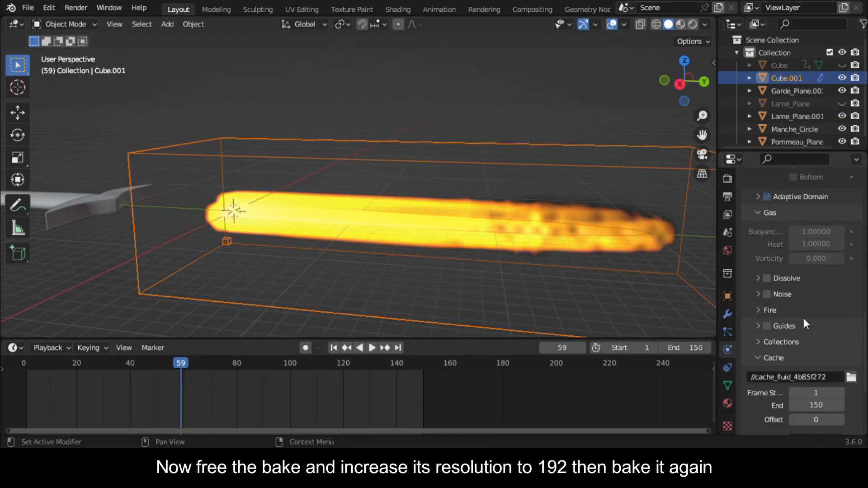
Free the baked fluid simulation and set the domain's resolution divisions to 192
{"action": "scroll", "coordinate": [804, 319], "scroll_direction": "down", "scroll_amount": 5}
{"action": "left_click", "coordinate": [802, 411]}
{"action": "scroll", "coordinate": [810, 263], "scroll_direction": "up", "scroll_amount": 15}
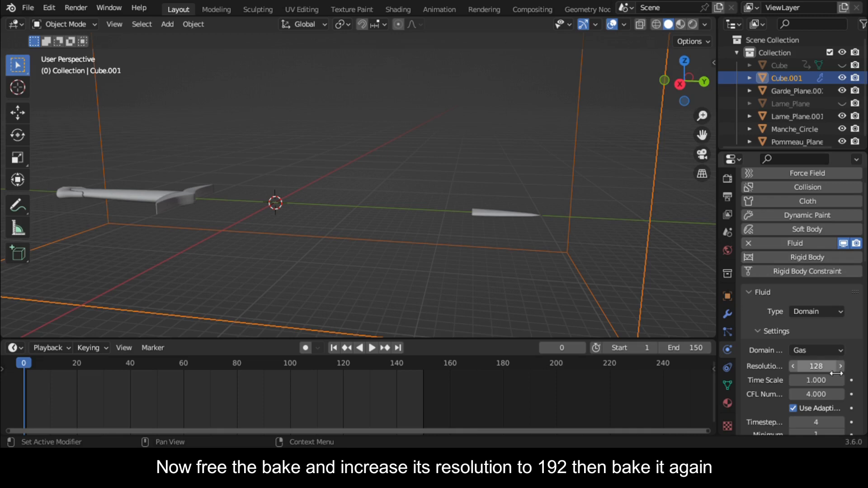
{"action": "key", "text": "Return"}
Bake the entire fluid simulation again and play it back, inspecting the fire along the blade and guard up close
{"action": "scroll", "coordinate": [813, 385], "scroll_direction": "down", "scroll_amount": 10}
{"action": "left_click", "coordinate": [809, 354]}
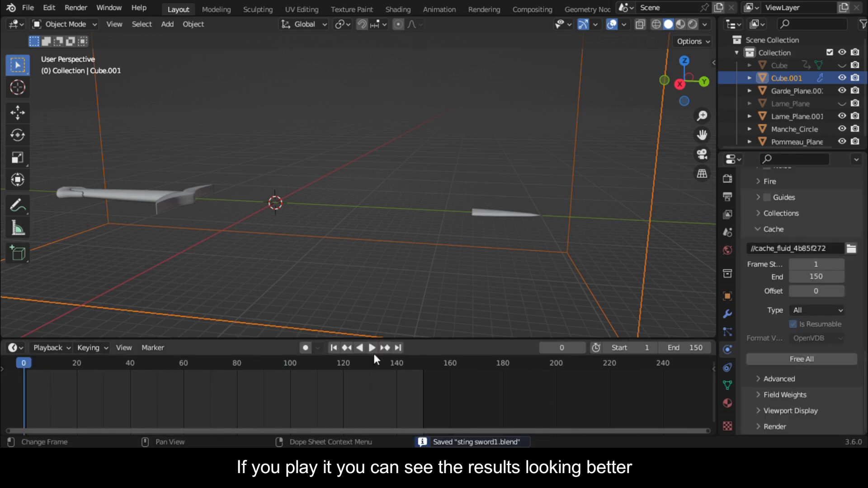
{"action": "left_click", "coordinate": [373, 349]}
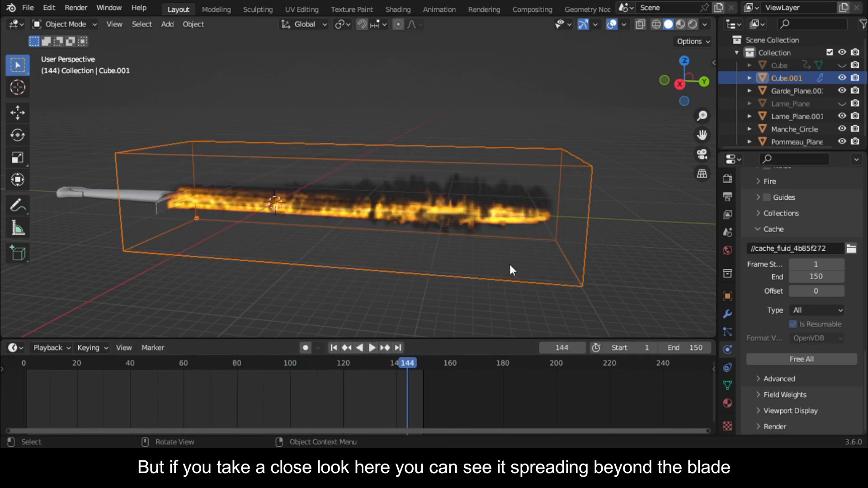
{"action": "scroll", "coordinate": [643, 137], "scroll_direction": "up", "scroll_amount": 5}
{"action": "left_click_drag", "start_coordinate": [683, 81], "coordinate": [705, 91]}
{"action": "left_click_drag", "start_coordinate": [692, 84], "coordinate": [655, 97]}
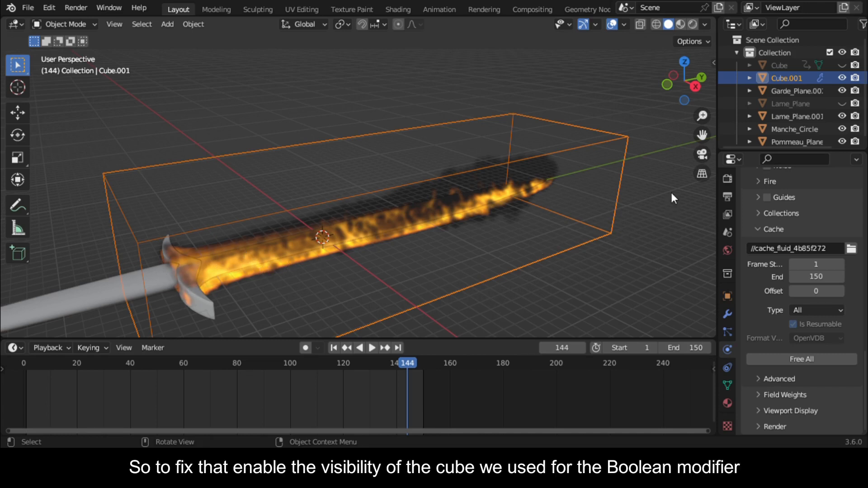
Unhide the Boolean cube and, with auto keying on at frame 100, move it along Y over the sword's guard
{"action": "left_click", "coordinate": [843, 65]}
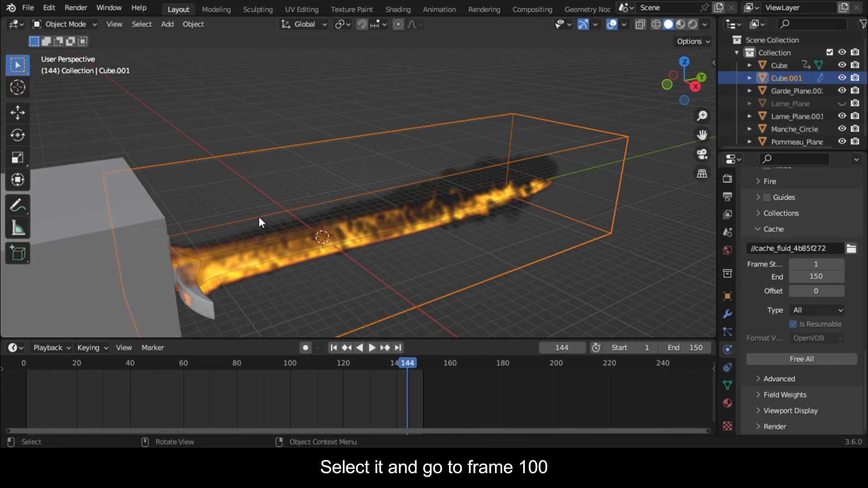
{"action": "scroll", "coordinate": [253, 221], "scroll_direction": "down", "scroll_amount": 3}
{"action": "left_click", "coordinate": [184, 239]}
{"action": "key", "text": "shift+Left"}
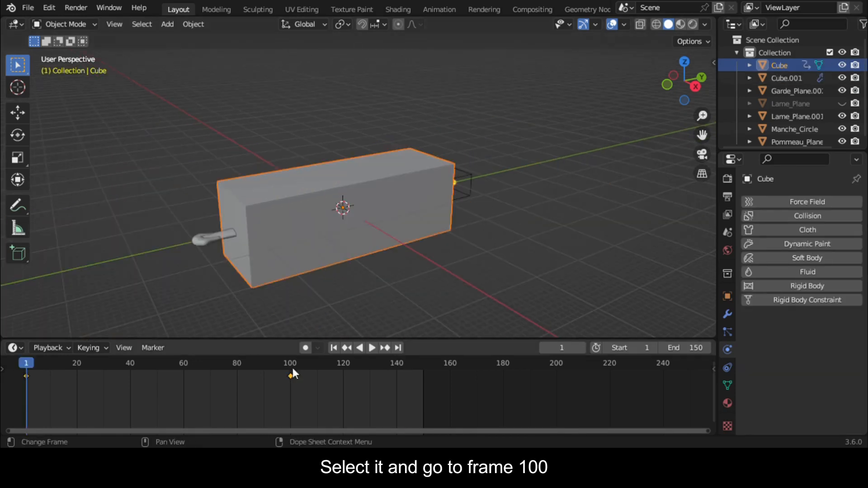
{"action": "left_click", "coordinate": [291, 367]}
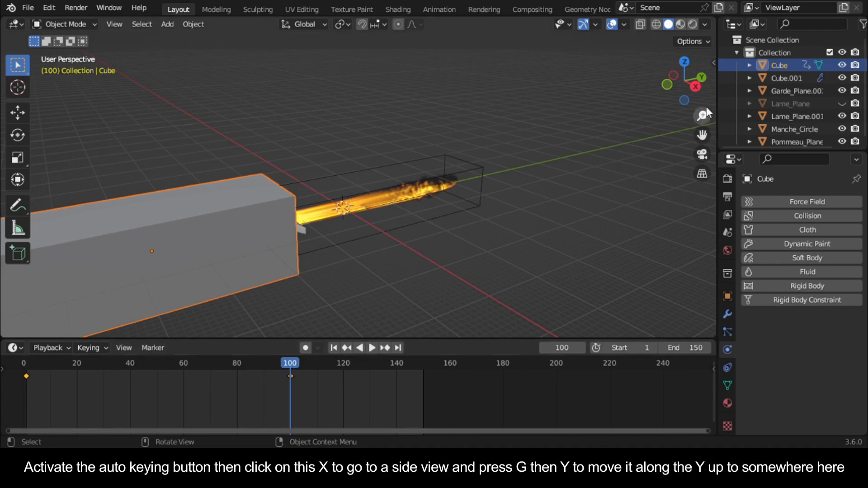
{"action": "left_click", "coordinate": [695, 86]}
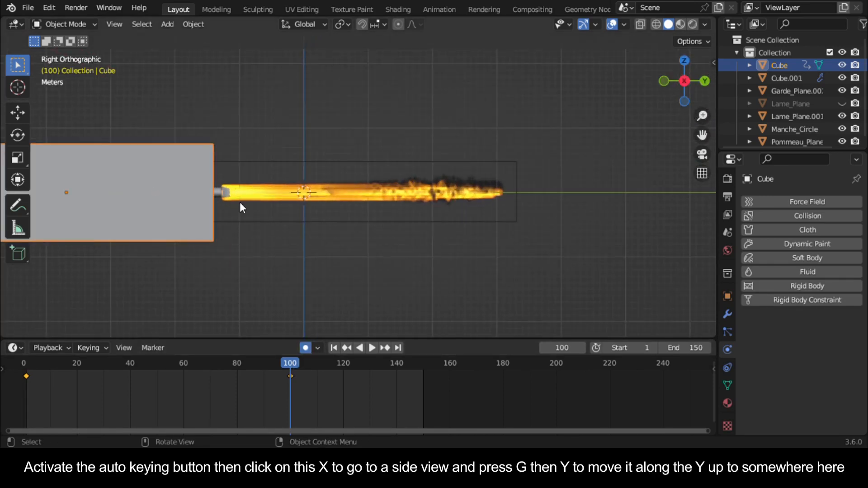
{"action": "key", "text": "g"}
{"action": "key", "text": "x"}
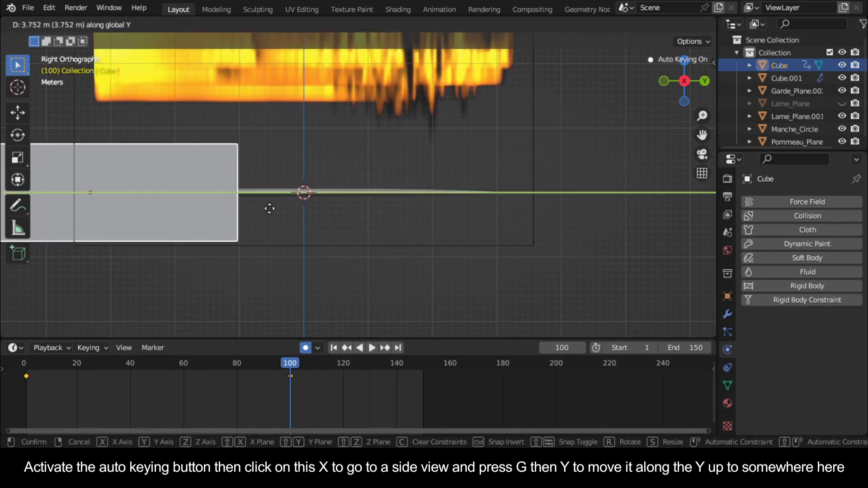
{"action": "key", "text": "y"}
{"action": "left_click", "coordinate": [281, 208]}
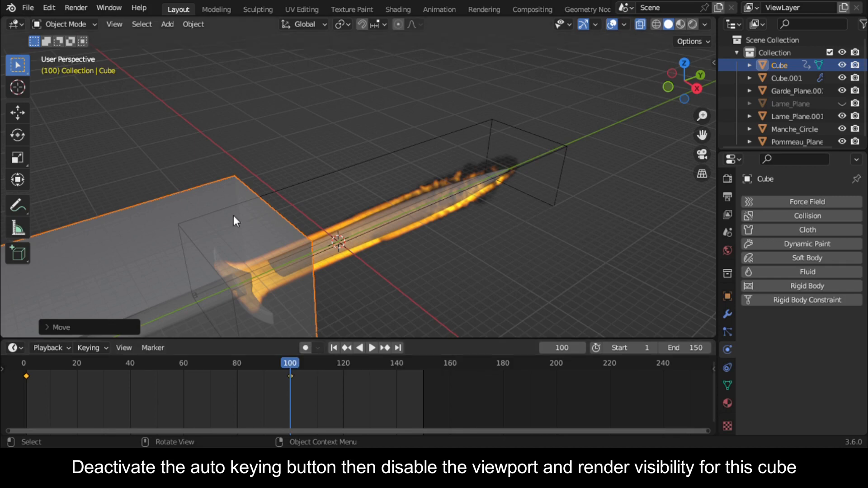
Turn off auto keying and disable the Boolean cube's viewport and render visibility
{"action": "left_click", "coordinate": [306, 347]}
{"action": "left_click", "coordinate": [842, 66]}
{"action": "left_click", "coordinate": [854, 65]}
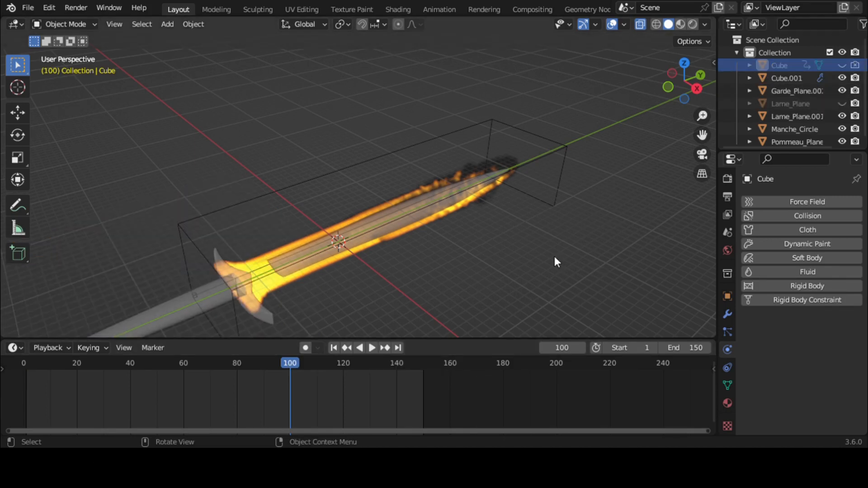
Free the domain object's fluid bake and set its resolution divisions to 256
{"action": "left_click_drag", "start_coordinate": [678, 84], "coordinate": [665, 88]}
{"action": "left_click", "coordinate": [423, 246]}
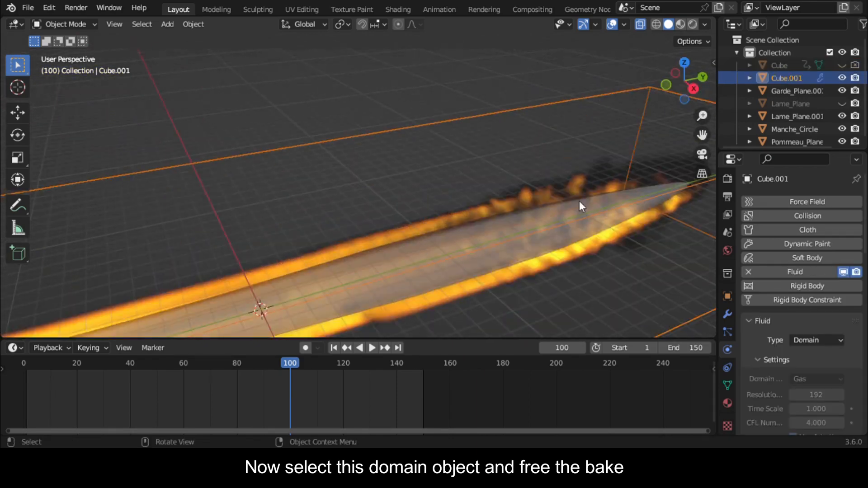
{"action": "scroll", "coordinate": [829, 355], "scroll_direction": "down", "scroll_amount": 10}
{"action": "scroll", "coordinate": [828, 355], "scroll_direction": "down", "scroll_amount": 6}
{"action": "left_click", "coordinate": [818, 358]}
{"action": "scroll", "coordinate": [824, 283], "scroll_direction": "up", "scroll_amount": 12}
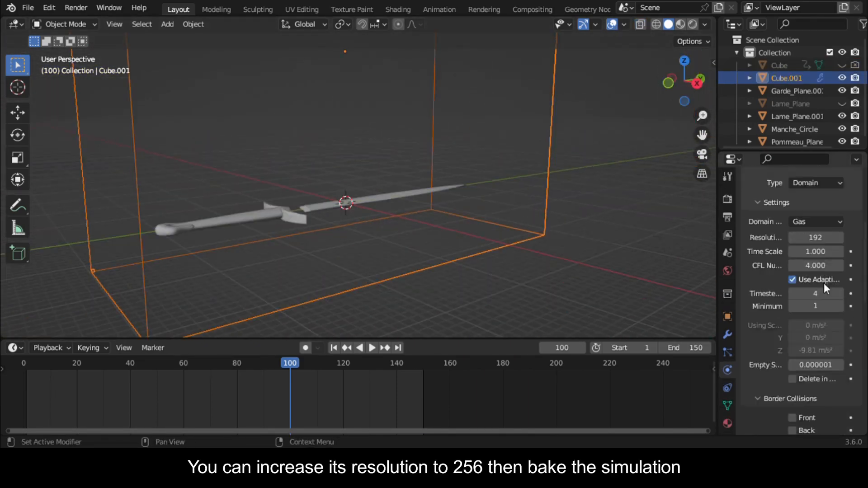
{"action": "double_click", "coordinate": [819, 340]}
{"action": "key", "text": "Return"}
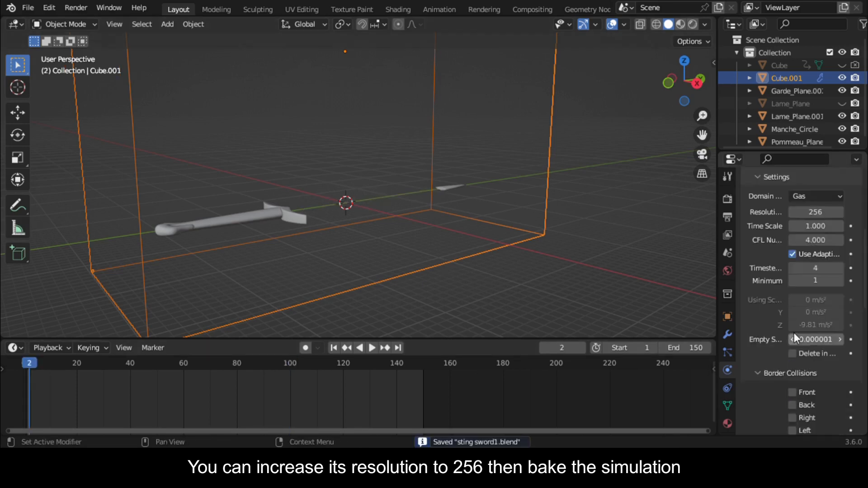
Bake the entire fluid simulation at the new resolution and play back the result
{"action": "scroll", "coordinate": [793, 333], "scroll_direction": "down", "scroll_amount": 10}
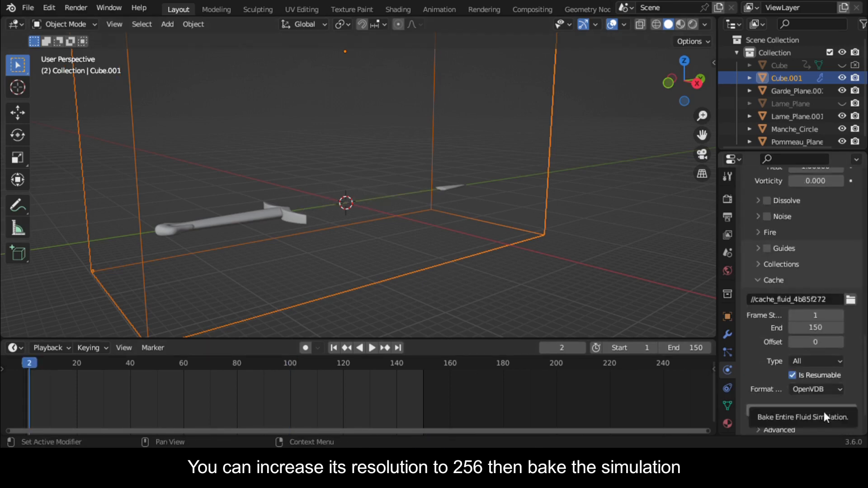
{"action": "left_click", "coordinate": [819, 409]}
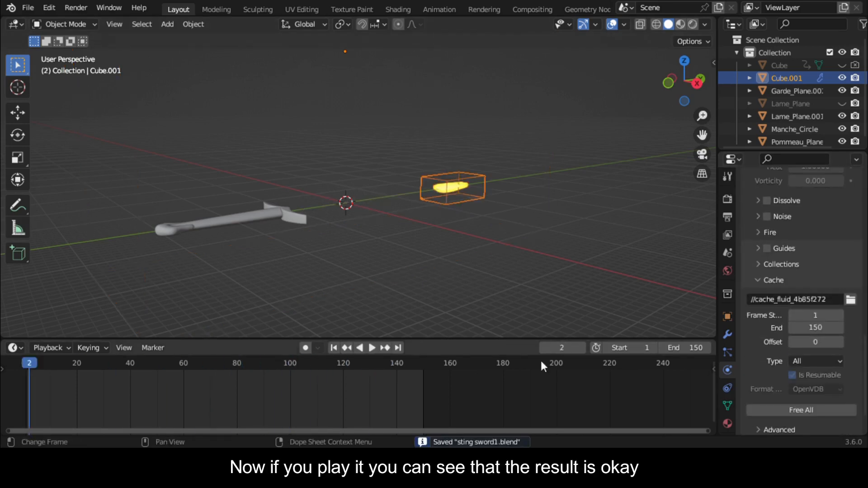
{"action": "key", "text": "space"}
{"action": "scroll", "coordinate": [479, 217], "scroll_direction": "up", "scroll_amount": 6}
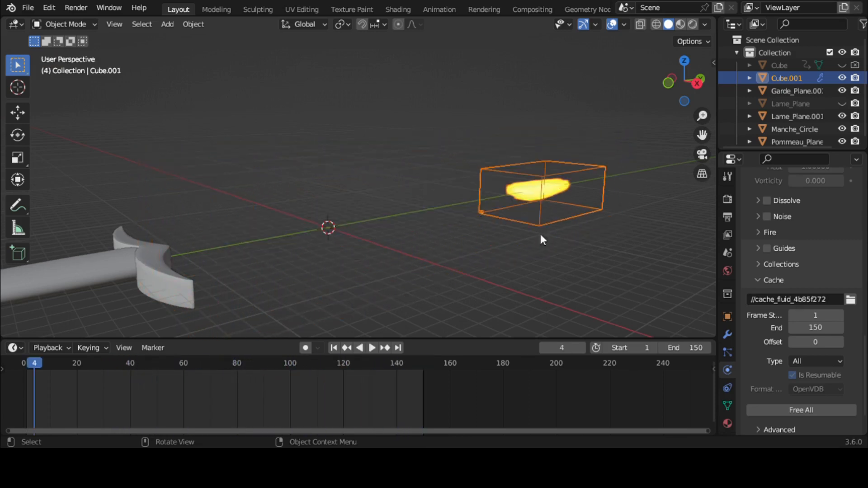
Disable viewport and render visibility for the blade copy Lame_Plane.001 and show the original blade Lame_Plane in the viewport
{"action": "middle_click_drag", "start_coordinate": [541, 234], "coordinate": [576, 289]}
{"action": "left_click", "coordinate": [564, 284]}
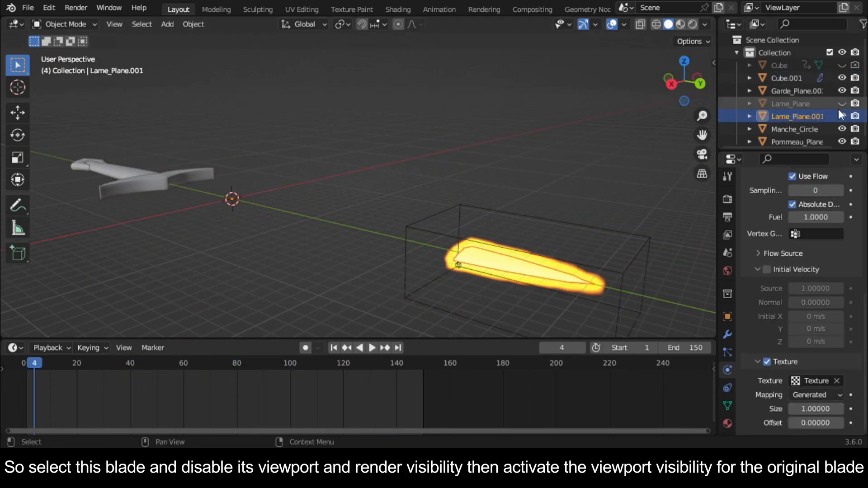
{"action": "left_click", "coordinate": [841, 116]}
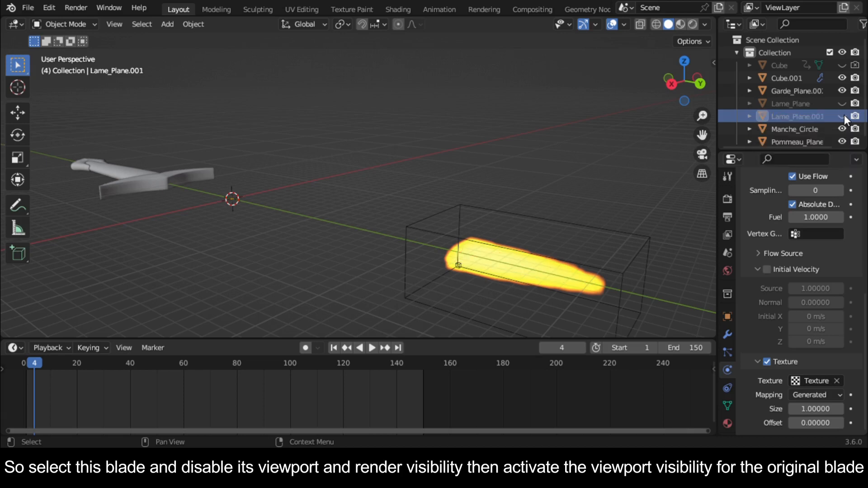
{"action": "left_click", "coordinate": [855, 116]}
{"action": "left_click", "coordinate": [842, 103]}
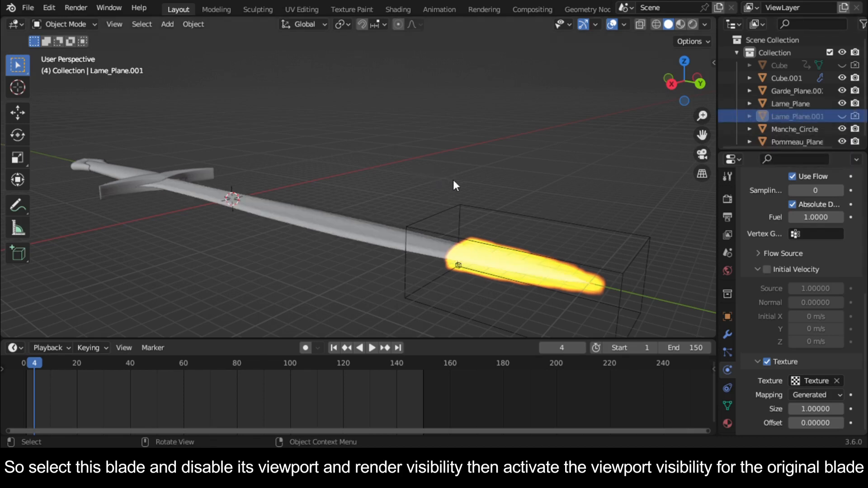
Select the fluid domain object and switch the viewport to rendered preview
{"action": "left_click_drag", "start_coordinate": [669, 88], "coordinate": [722, 268]}
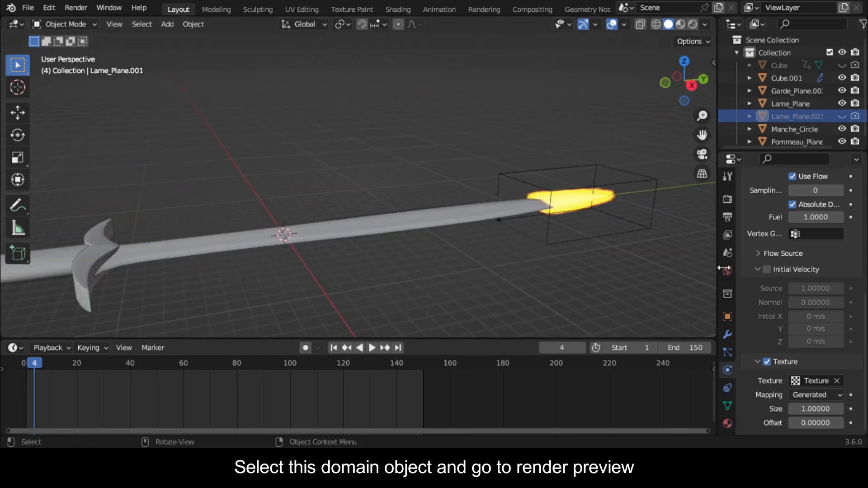
{"action": "left_click", "coordinate": [630, 234]}
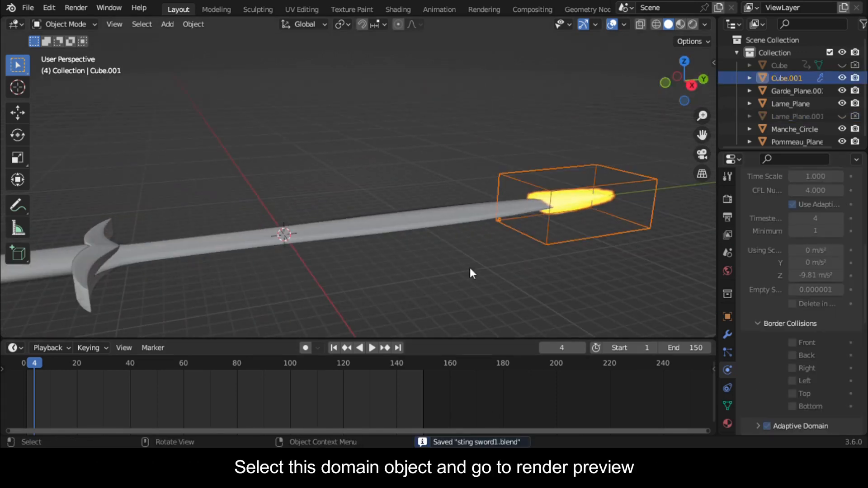
{"action": "left_click", "coordinate": [694, 25]}
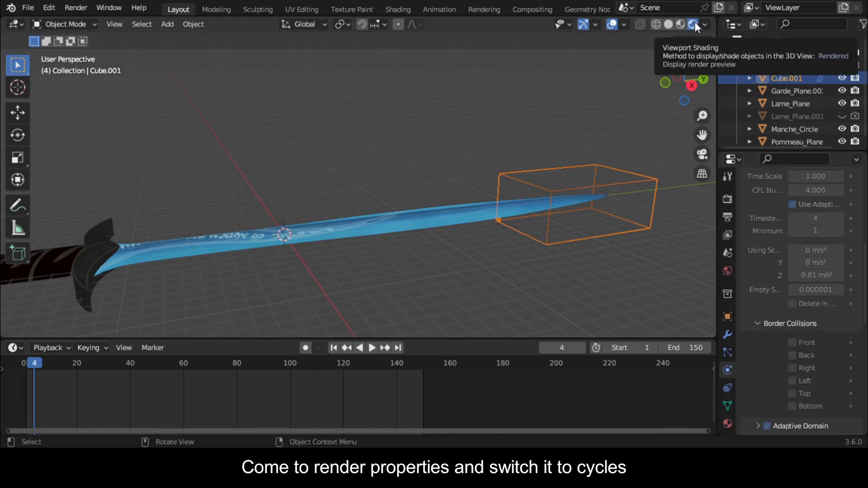
Set the render engine to Cycles and make the world background color black
{"action": "left_click", "coordinate": [726, 201]}
{"action": "scroll", "coordinate": [796, 203], "scroll_direction": "up", "scroll_amount": 5}
{"action": "left_click", "coordinate": [813, 201]}
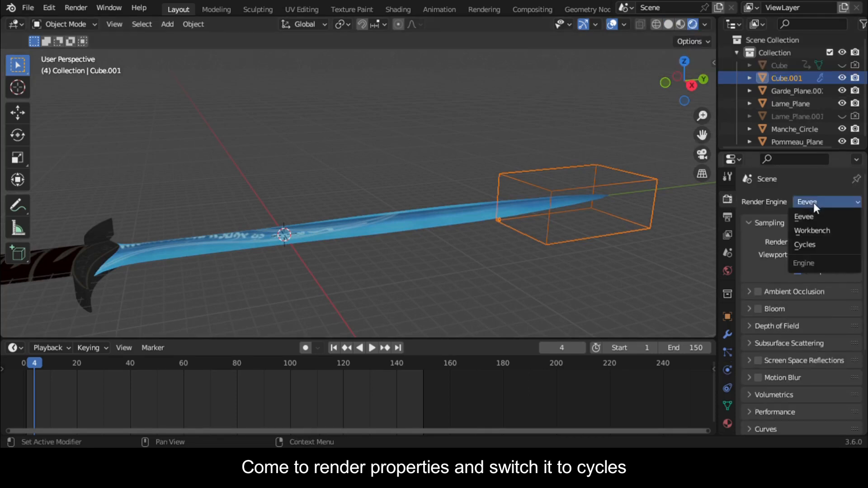
{"action": "left_click", "coordinate": [818, 245]}
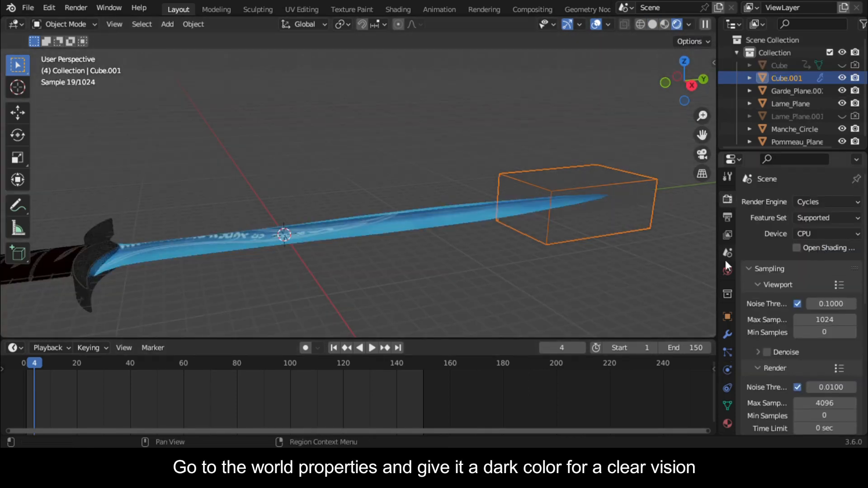
{"action": "left_click", "coordinate": [727, 271]}
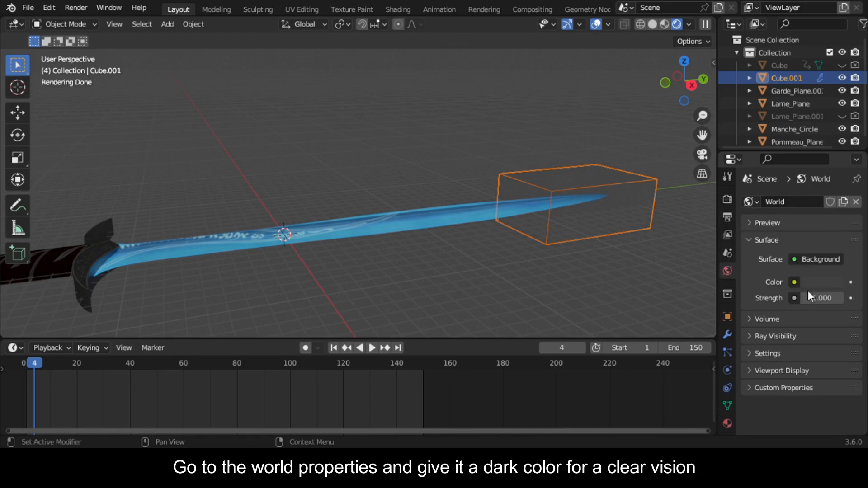
{"action": "left_click", "coordinate": [820, 282]}
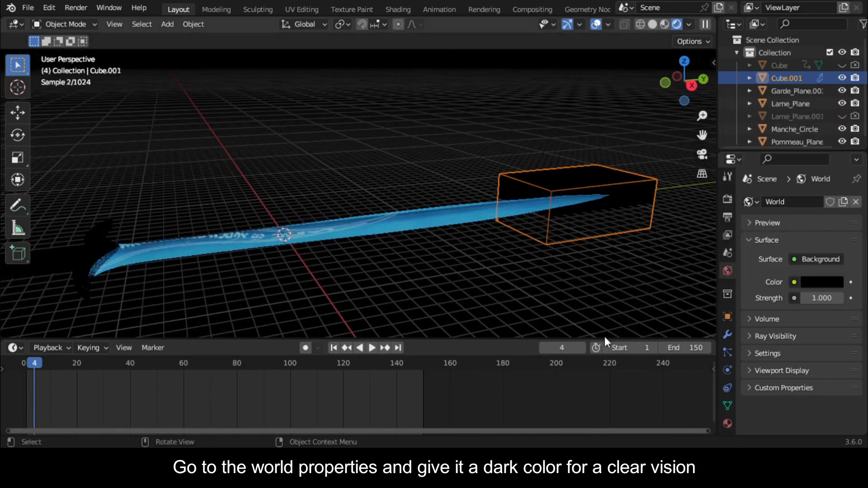
Change the timeline area to a shader editor and give the domain a new material named "fire"
{"action": "left_click", "coordinate": [14, 347]}
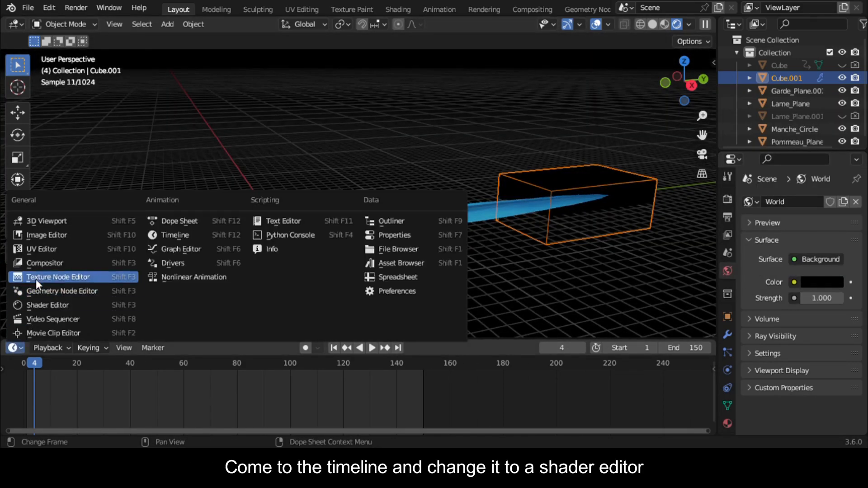
{"action": "left_click", "coordinate": [30, 305]}
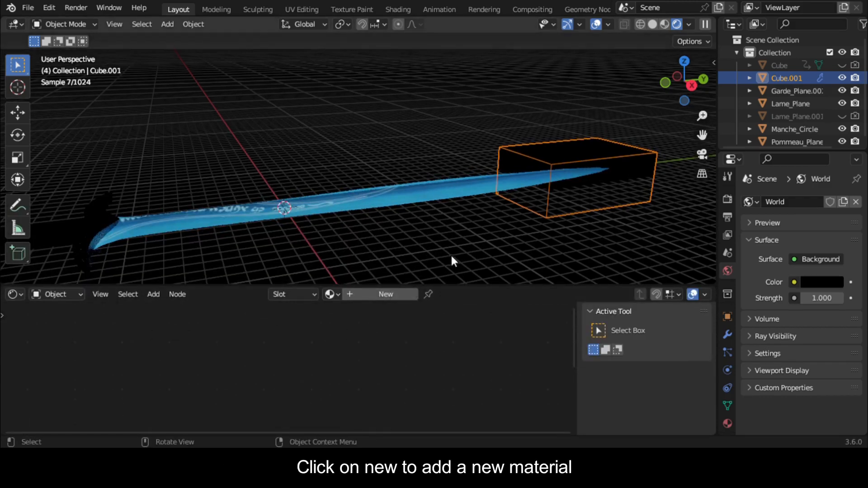
{"action": "left_click", "coordinate": [350, 295]}
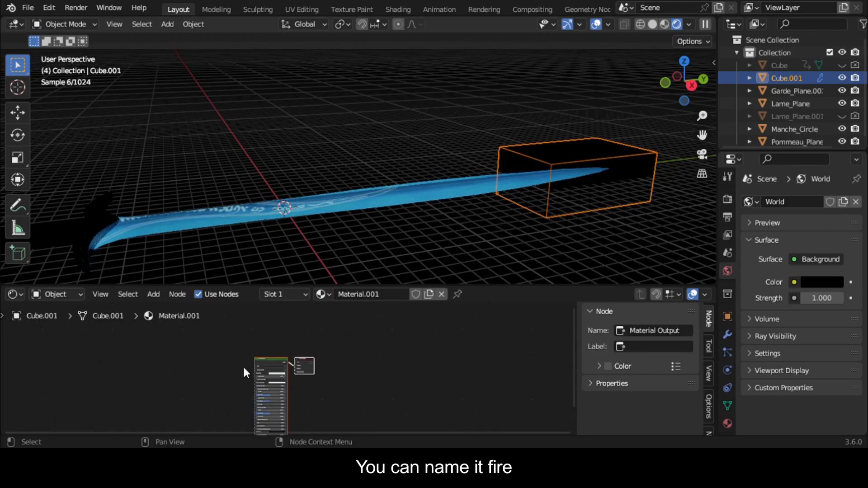
{"action": "key", "text": "Home"}
{"action": "left_click", "coordinate": [375, 295]}
{"action": "key", "text": "BackSpace"}
{"action": "type", "text": "fir"}
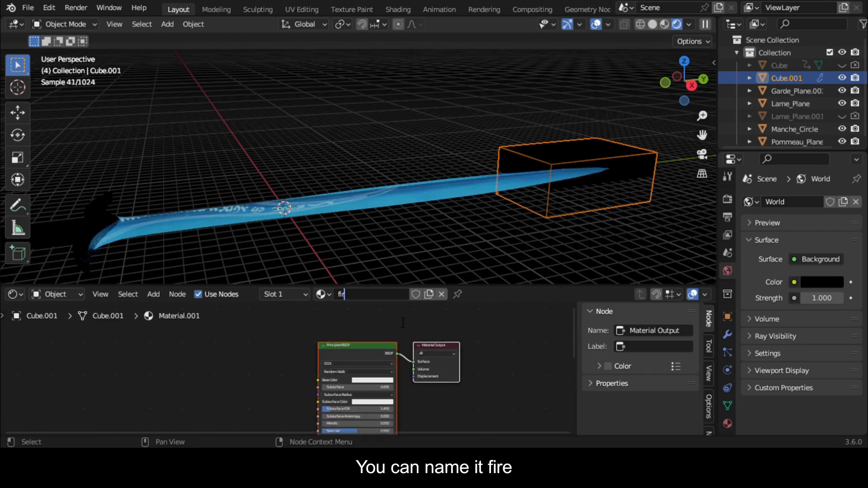
{"action": "type", "text": "e"}
{"action": "key", "text": "Return"}
Delete the Principled BSDF node from the fire material
{"action": "scroll", "coordinate": [396, 384], "scroll_direction": "up", "scroll_amount": 3}
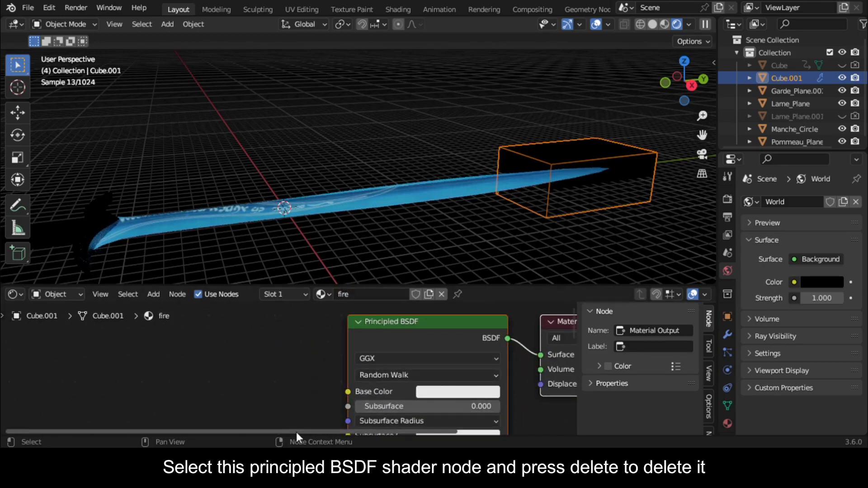
{"action": "left_click_drag", "start_coordinate": [296, 432], "coordinate": [333, 417]}
{"action": "left_click", "coordinate": [410, 321]}
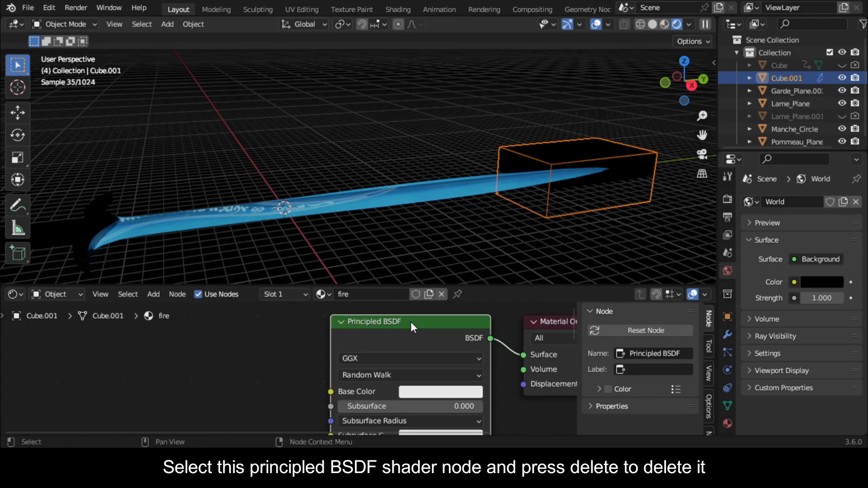
{"action": "key", "text": "Delete"}
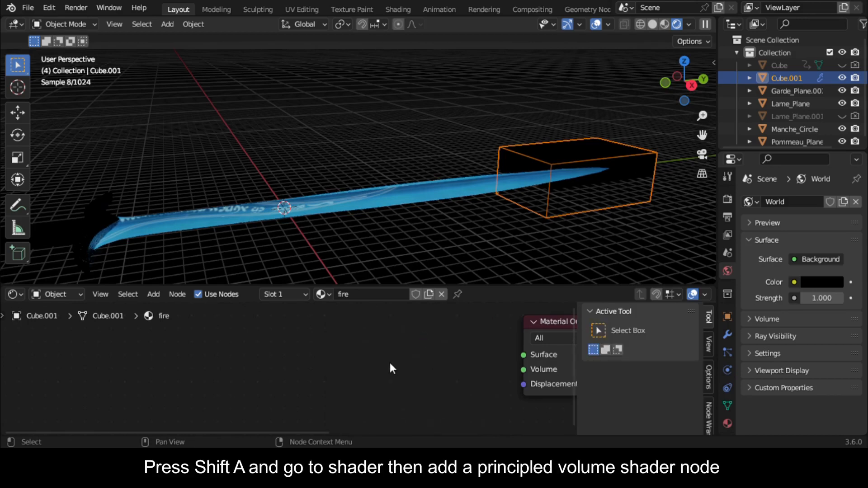
Add a Principled Volume node and connect its Volume output to the Volume input of the Material Output
{"action": "key", "text": "shift+a"}
{"action": "mouse_move", "coordinate": [356, 344]}
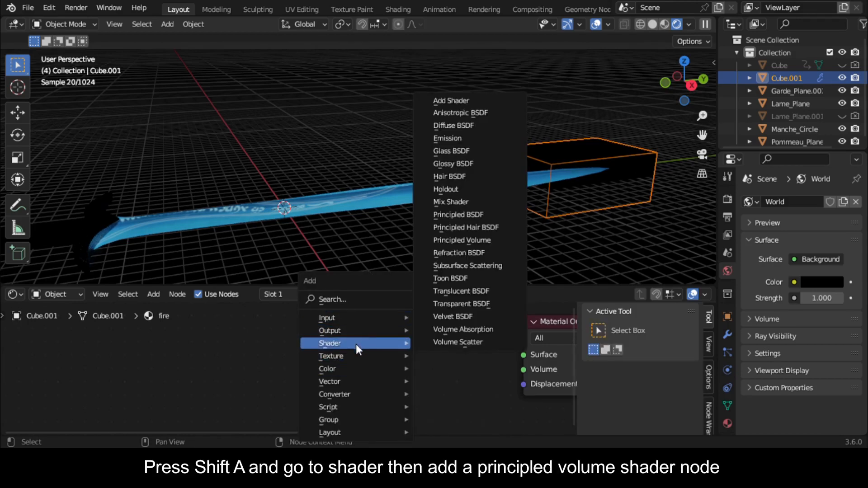
{"action": "left_click", "coordinate": [479, 240]}
{"action": "left_click", "coordinate": [305, 315]}
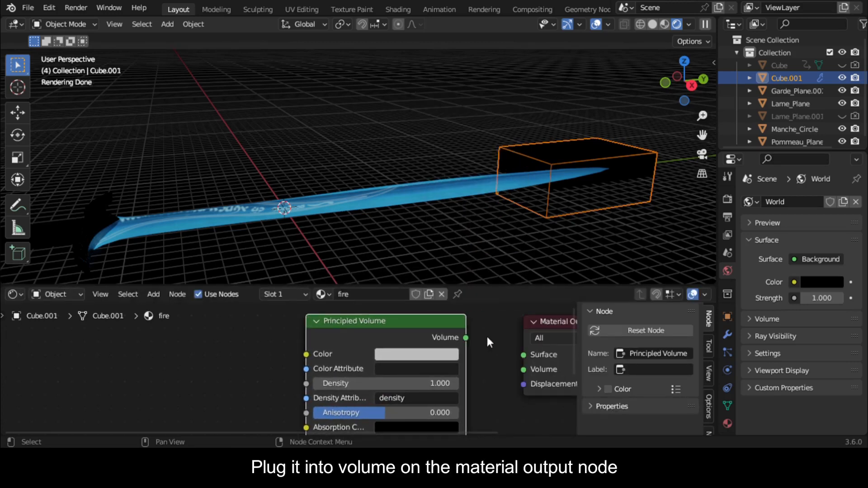
{"action": "left_click_drag", "start_coordinate": [466, 338], "coordinate": [525, 370]}
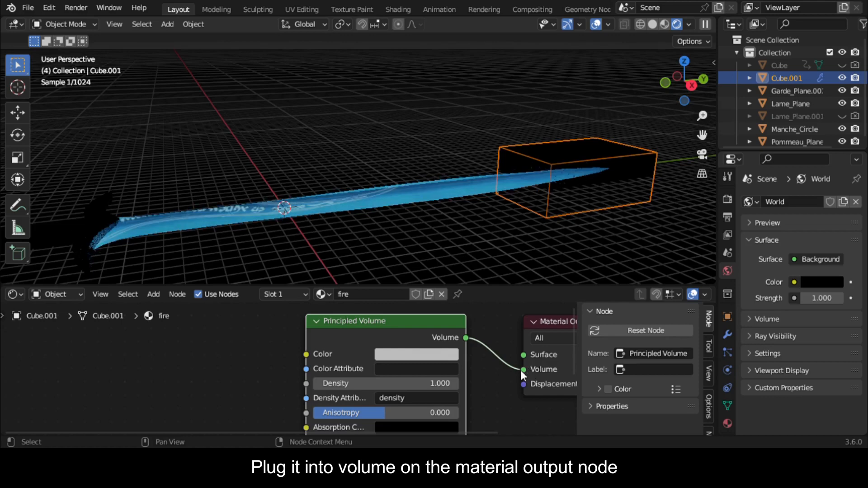
Add an Attribute node named "heat" and connect its Fac output to the Principled Volume's Emission Strength
{"action": "scroll", "coordinate": [476, 363], "scroll_direction": "down", "scroll_amount": 6}
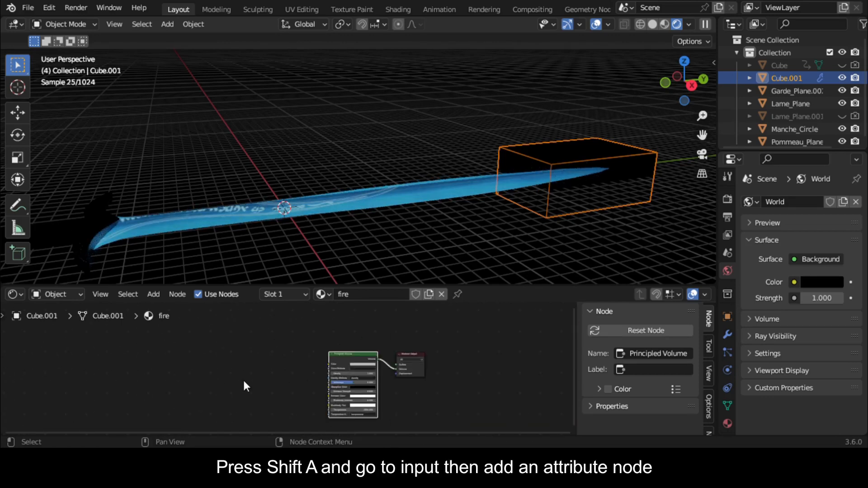
{"action": "key", "text": "shift+a"}
{"action": "mouse_move", "coordinate": [180, 318]}
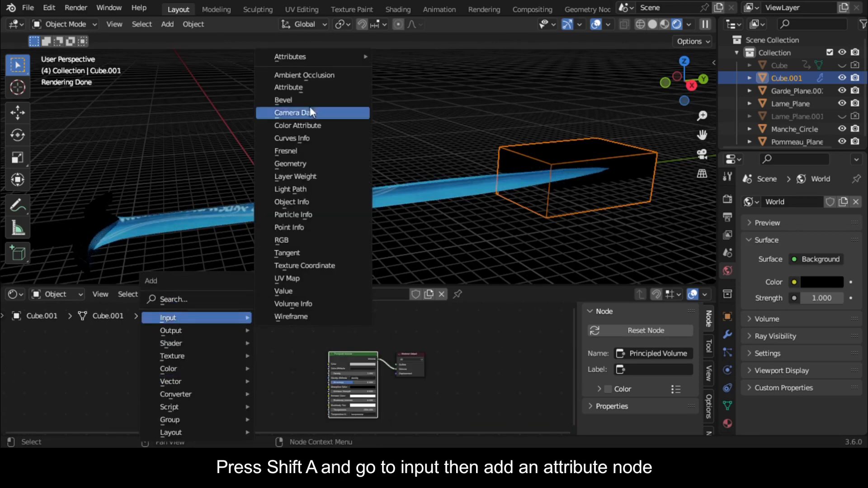
{"action": "left_click", "coordinate": [316, 88]}
{"action": "left_click", "coordinate": [272, 369]}
{"action": "scroll", "coordinate": [272, 368], "scroll_direction": "up", "scroll_amount": 2}
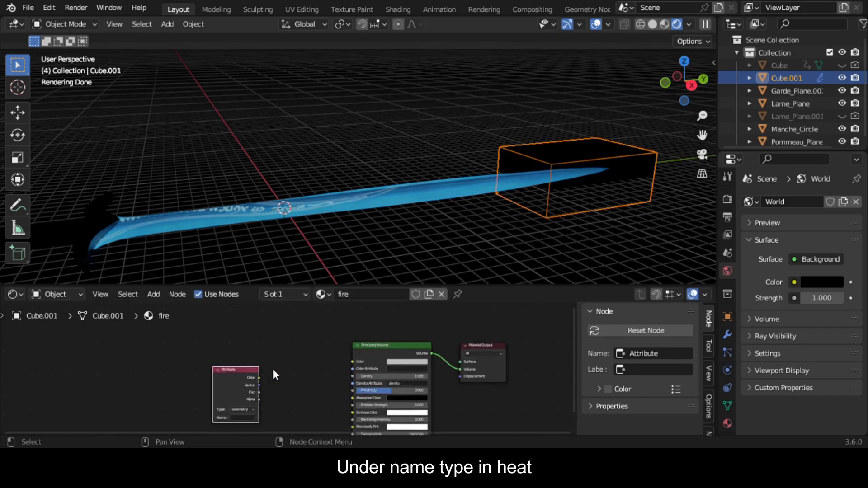
{"action": "scroll", "coordinate": [289, 425], "scroll_direction": "up", "scroll_amount": 3}
{"action": "left_click", "coordinate": [204, 408]}
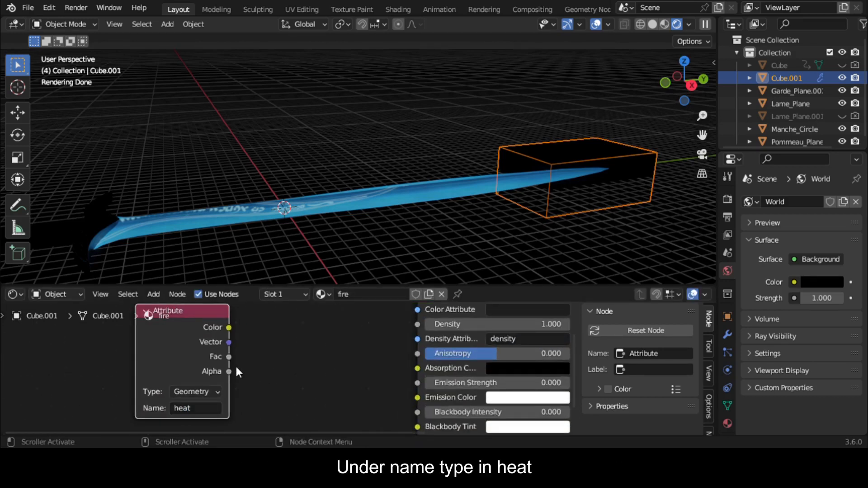
{"action": "left_click_drag", "start_coordinate": [232, 361], "coordinate": [419, 382]}
{"action": "scroll", "coordinate": [324, 372], "scroll_direction": "down", "scroll_amount": 1}
Temporarily open a timeline area, go to frame 140 where the fire is well developed, and close the extra area
{"action": "middle_click_drag", "start_coordinate": [543, 190], "coordinate": [601, 175]}
{"action": "left_click_drag", "start_coordinate": [3, 287], "coordinate": [7, 221]}
{"action": "left_click", "coordinate": [16, 230]}
{"action": "left_click", "coordinate": [190, 277]}
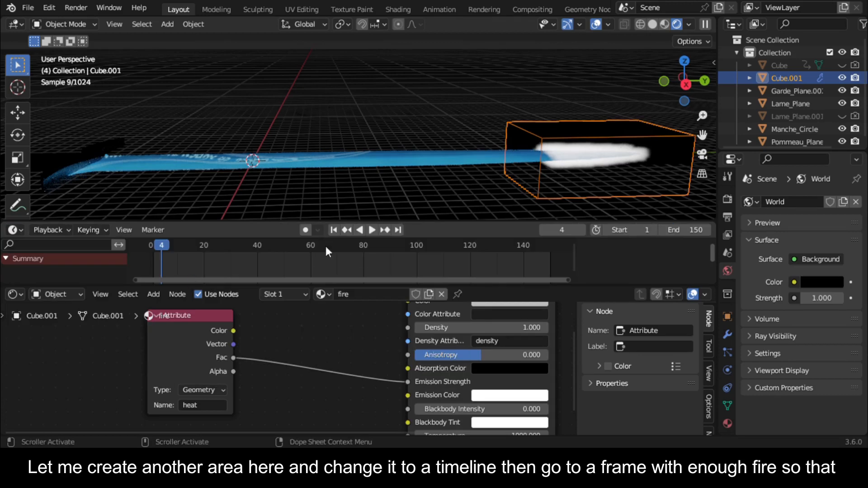
{"action": "left_click", "coordinate": [523, 248]}
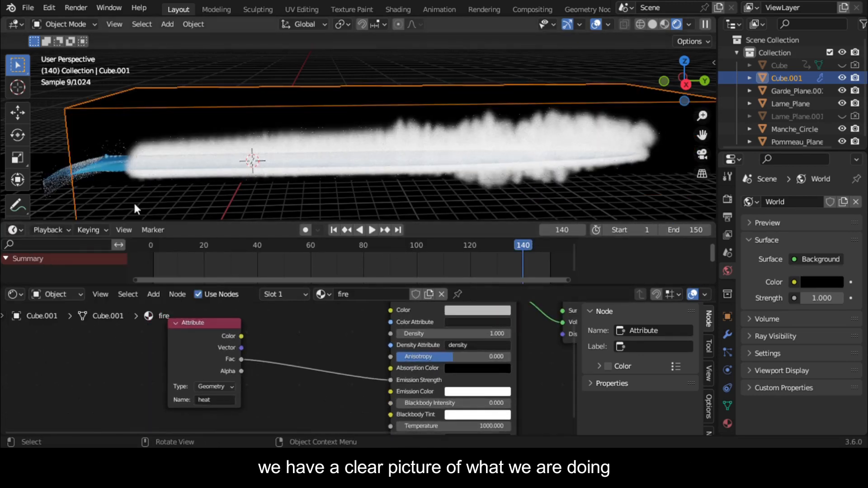
{"action": "left_click_drag", "start_coordinate": [3, 219], "coordinate": [519, 235]}
Insert a Color Ramp between the heat attribute and Emission Strength, and move its black stop to position 0.641
{"action": "scroll", "coordinate": [280, 387], "scroll_direction": "down", "scroll_amount": 1}
{"action": "key", "text": "shift+a"}
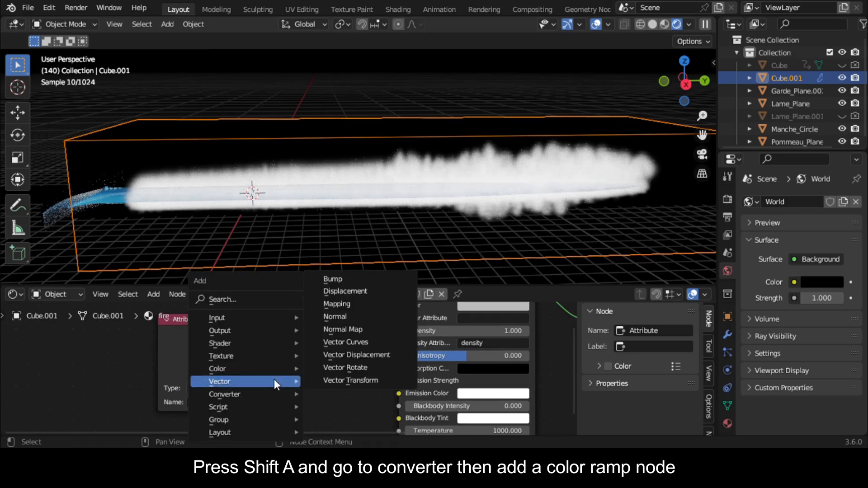
{"action": "mouse_move", "coordinate": [244, 394]}
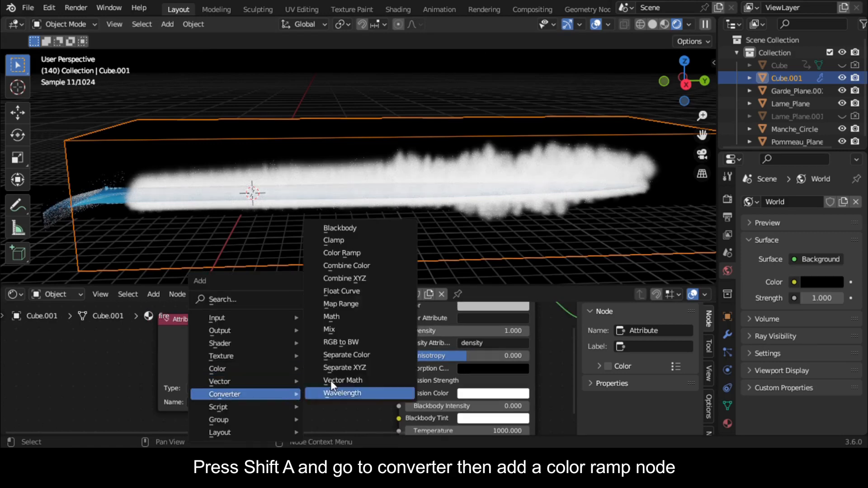
{"action": "left_click", "coordinate": [370, 254]}
{"action": "left_click", "coordinate": [284, 303]}
{"action": "left_click_drag", "start_coordinate": [294, 368], "coordinate": [371, 370]}
{"action": "scroll", "coordinate": [371, 371], "scroll_direction": "down", "scroll_amount": 1}
Insert a Math node set to Multiply between the Color Ramp and the Principled Volume's Emission Strength
{"action": "key", "text": "shift+a"}
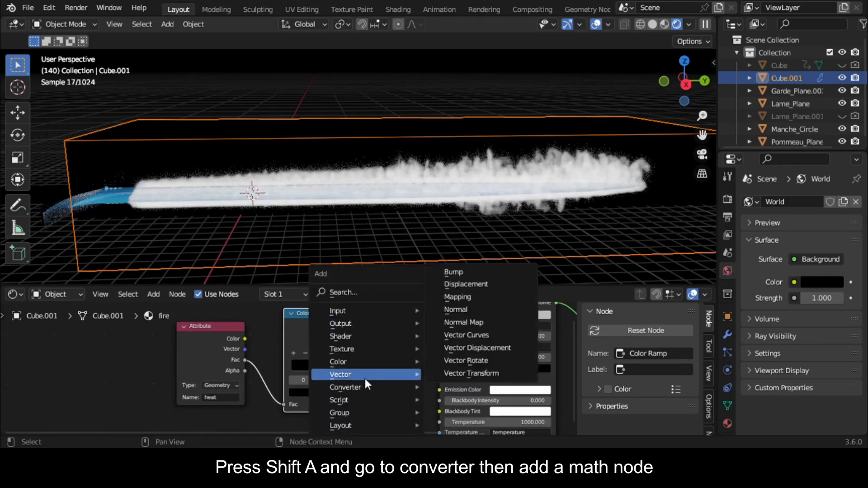
{"action": "mouse_move", "coordinate": [378, 387]}
{"action": "left_click", "coordinate": [472, 311]}
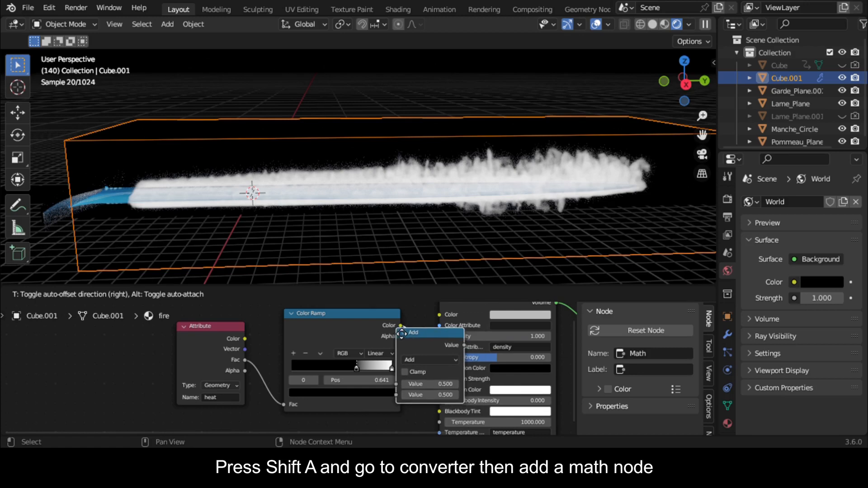
{"action": "left_click", "coordinate": [492, 369]}
{"action": "left_click", "coordinate": [495, 359]}
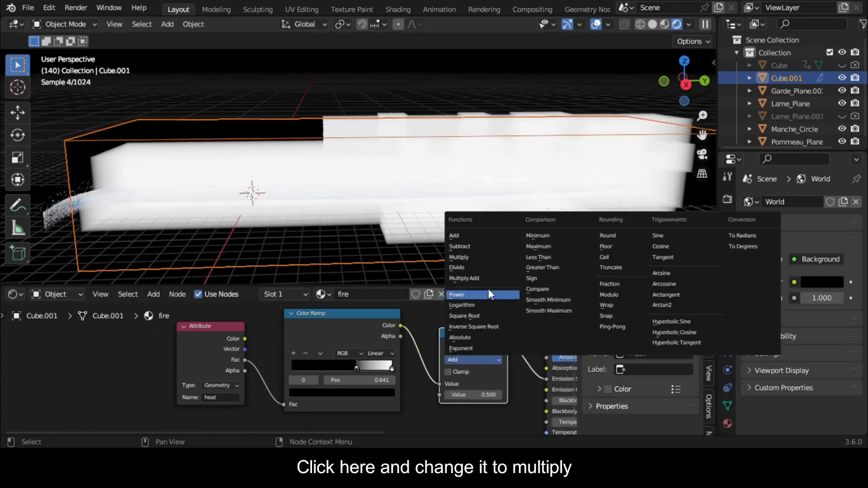
{"action": "left_click", "coordinate": [458, 257]}
Connect the heat attribute's Fac output to Emission Color and insert a second Color Ramp on that link
{"action": "scroll", "coordinate": [244, 351], "scroll_direction": "down", "scroll_amount": 2}
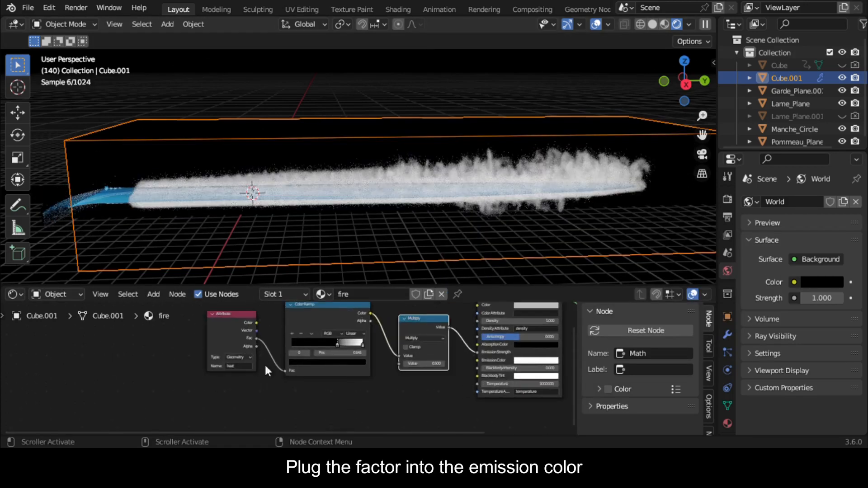
{"action": "left_click_drag", "start_coordinate": [239, 319], "coordinate": [478, 360]}
{"action": "key", "text": "shift+a"}
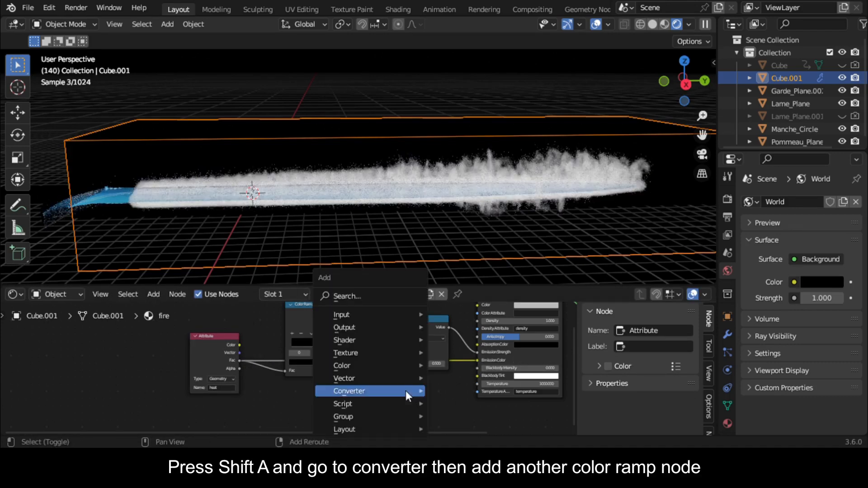
{"action": "mouse_move", "coordinate": [406, 390]}
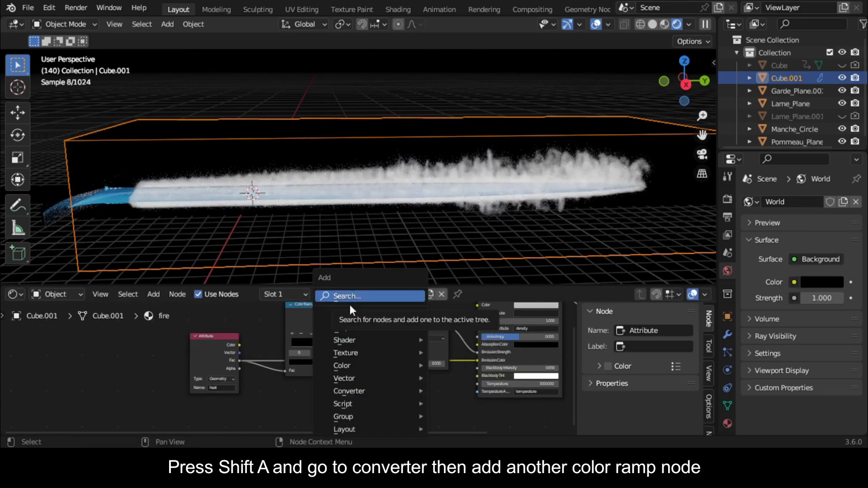
{"action": "left_click", "coordinate": [498, 250]}
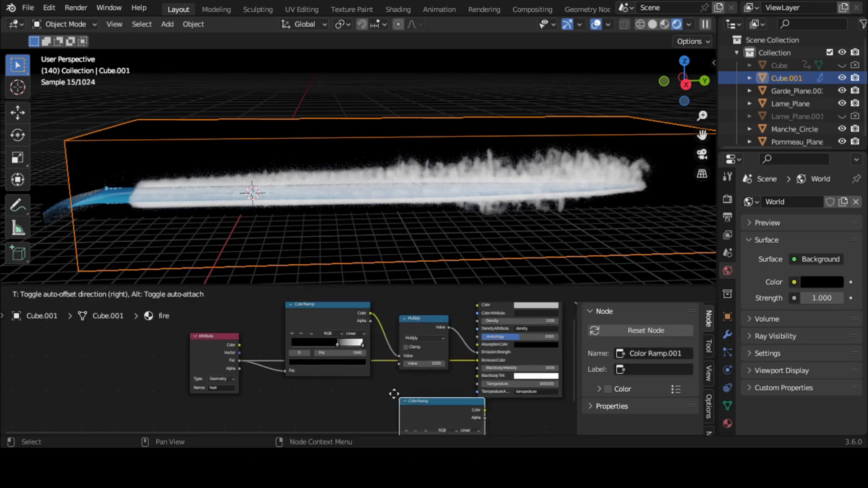
{"action": "left_click", "coordinate": [396, 365]}
Color the second Color Ramp as a flame gradient from red to orange
{"action": "scroll", "coordinate": [396, 364], "scroll_direction": "up", "scroll_amount": 1}
{"action": "left_click", "coordinate": [406, 414]}
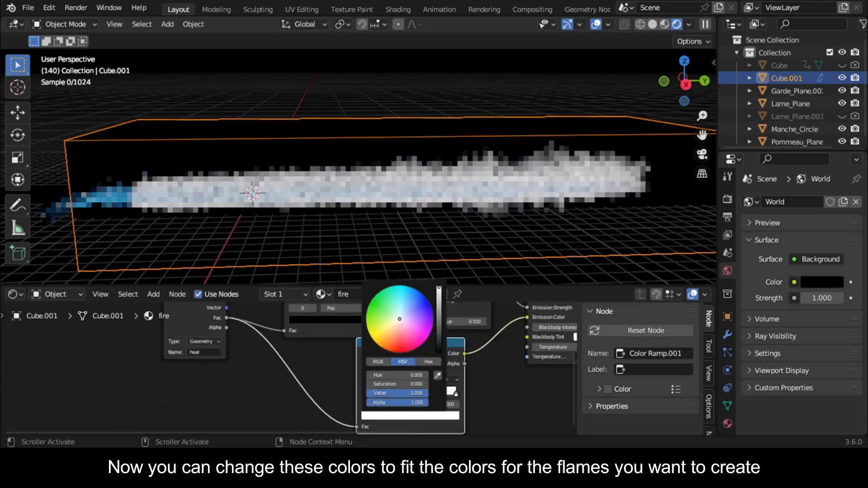
{"action": "left_click_drag", "start_coordinate": [419, 374], "coordinate": [429, 383]}
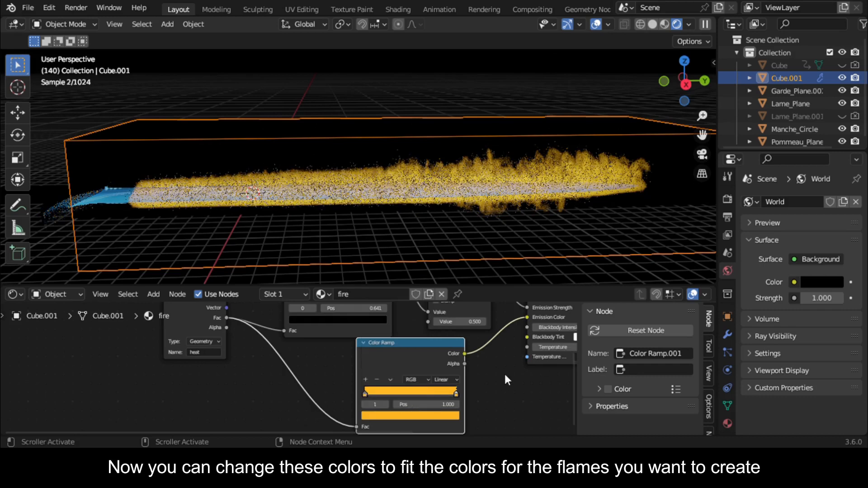
{"action": "left_click", "coordinate": [451, 391]}
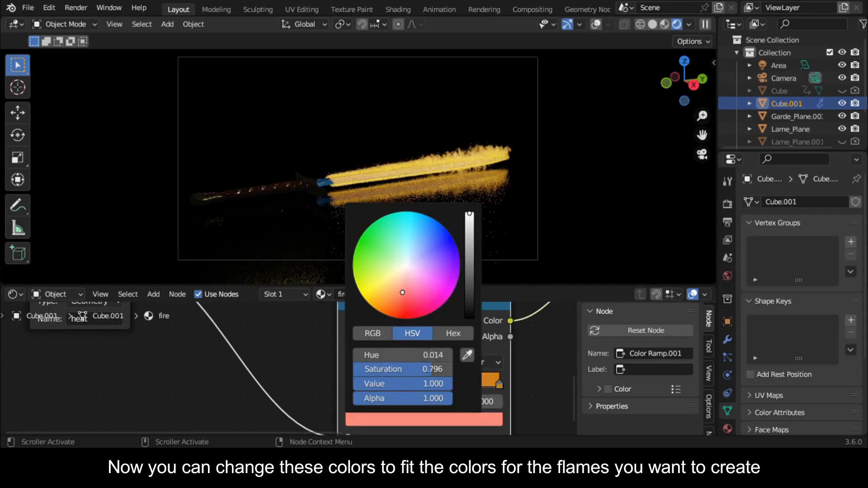
{"action": "left_click_drag", "start_coordinate": [403, 293], "coordinate": [382, 304]}
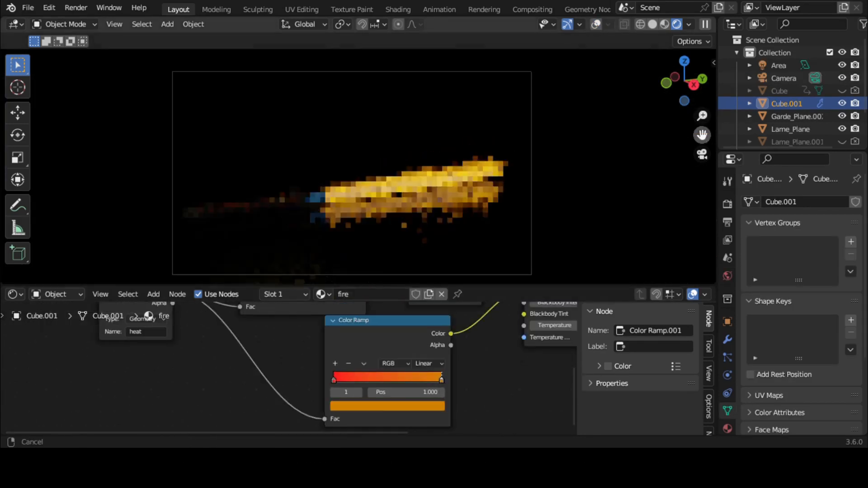
Brighten the flames by setting the Multiply node's value to 2.100
{"action": "scroll", "coordinate": [445, 339], "scroll_direction": "down", "scroll_amount": 1}
{"action": "left_click_drag", "start_coordinate": [413, 373], "coordinate": [437, 373]}
{"action": "left_click", "coordinate": [397, 371]}
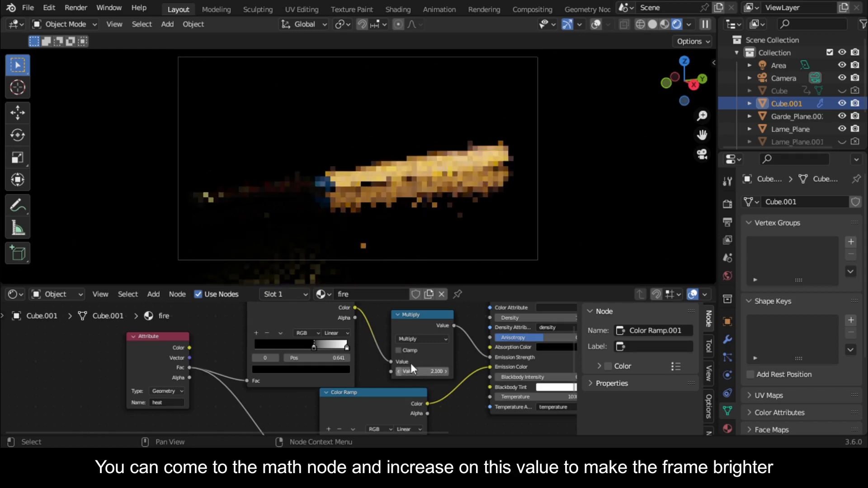
Add an area light to the sword scene
{"action": "scroll", "coordinate": [575, 339], "scroll_direction": "down", "scroll_amount": 5}
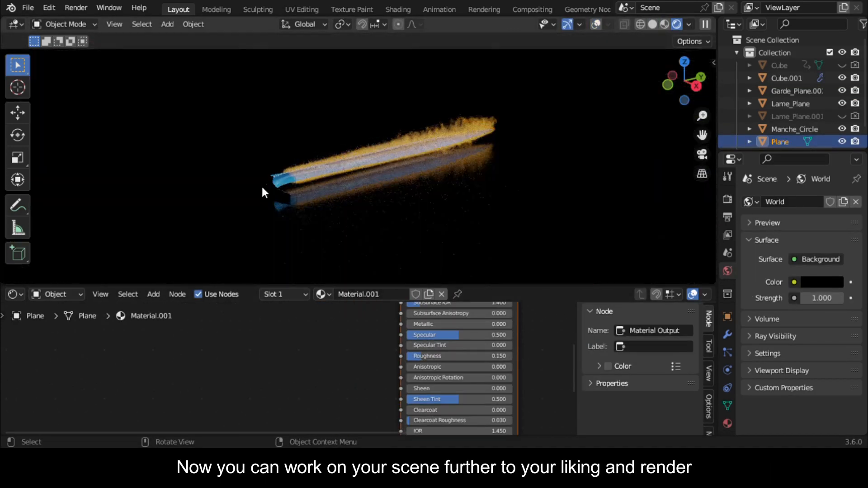
{"action": "key", "text": "shift+a"}
{"action": "mouse_move", "coordinate": [430, 347]}
{"action": "left_click", "coordinate": [519, 387]}
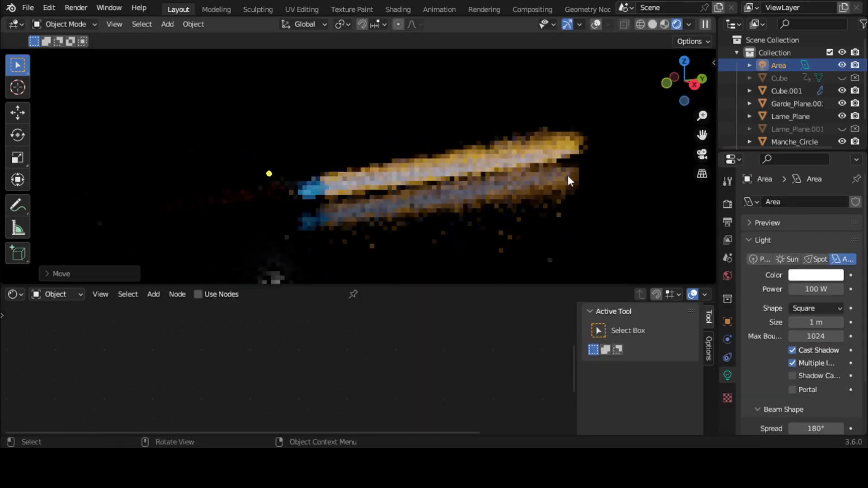